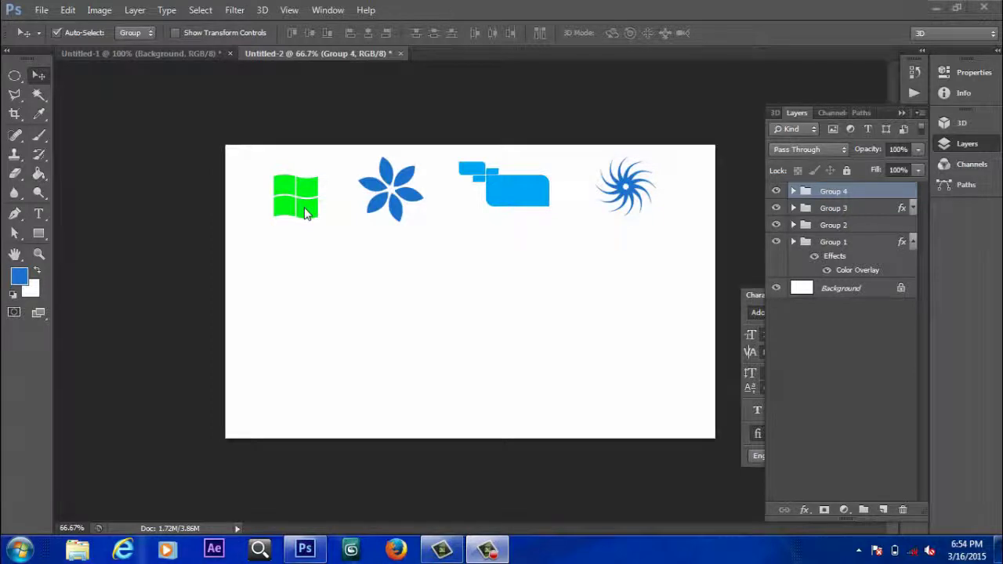
- Make the Photoshop window active behind the Windows colour-scheme warning
left_click(310, 235)
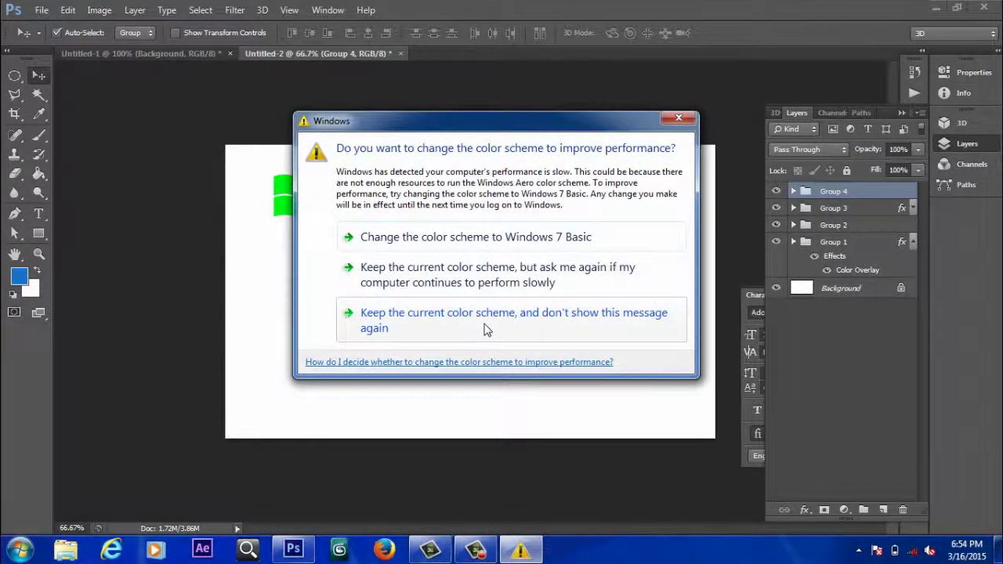
- Dismiss the colour-scheme warning, view at 100%, and move the green logo up-left
left_click(677, 119)
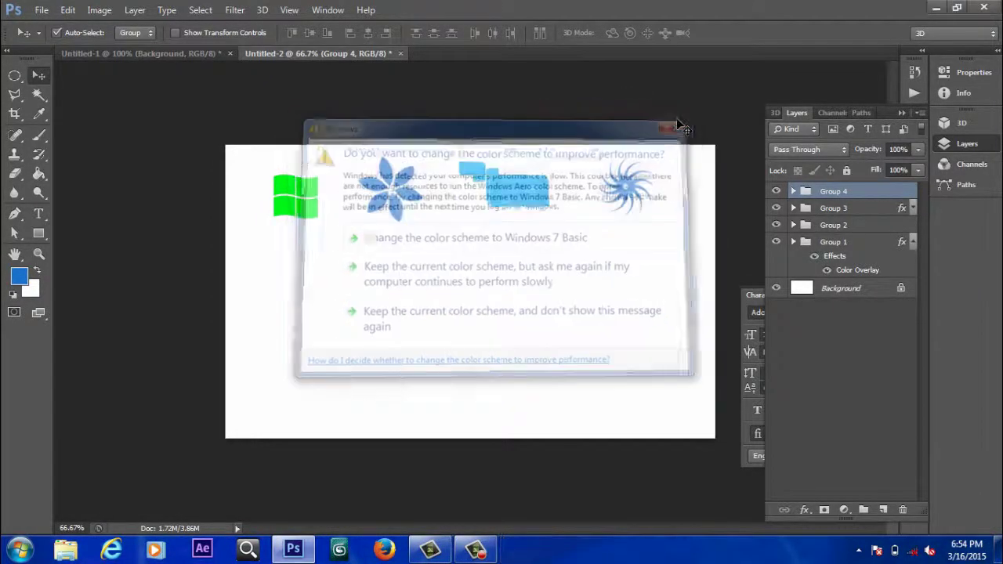
key("ctrl+1")
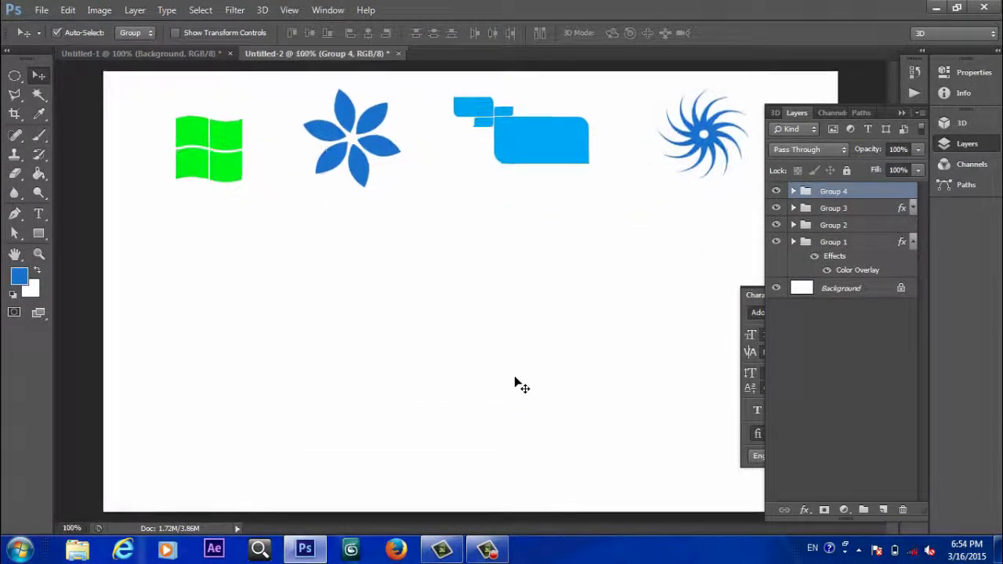
left_click(227, 140)
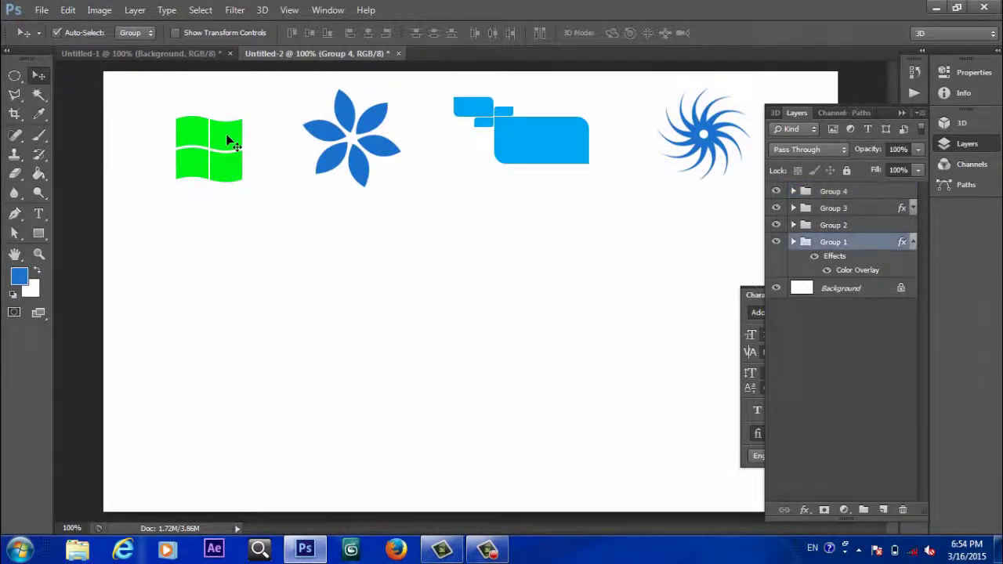
left_click_drag(227, 141, 203, 129)
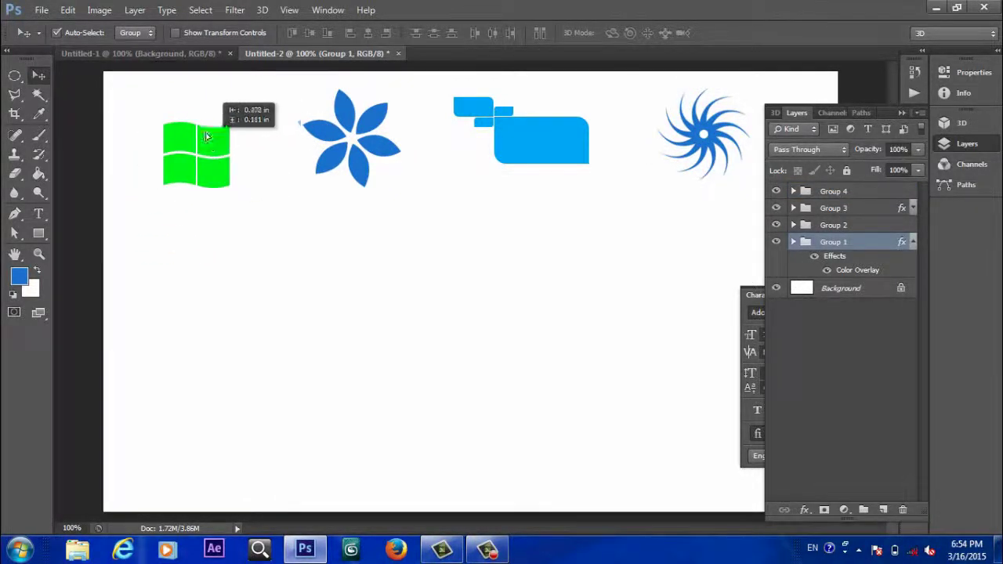
- Shift the blue flower, rectangle shape and swirl leftward, then fine-tune all four icons' spacing
mouse_move(326, 141)
left_mouse_down()
mouse_move(267, 151)
mouse_move(276, 133)
left_mouse_up()
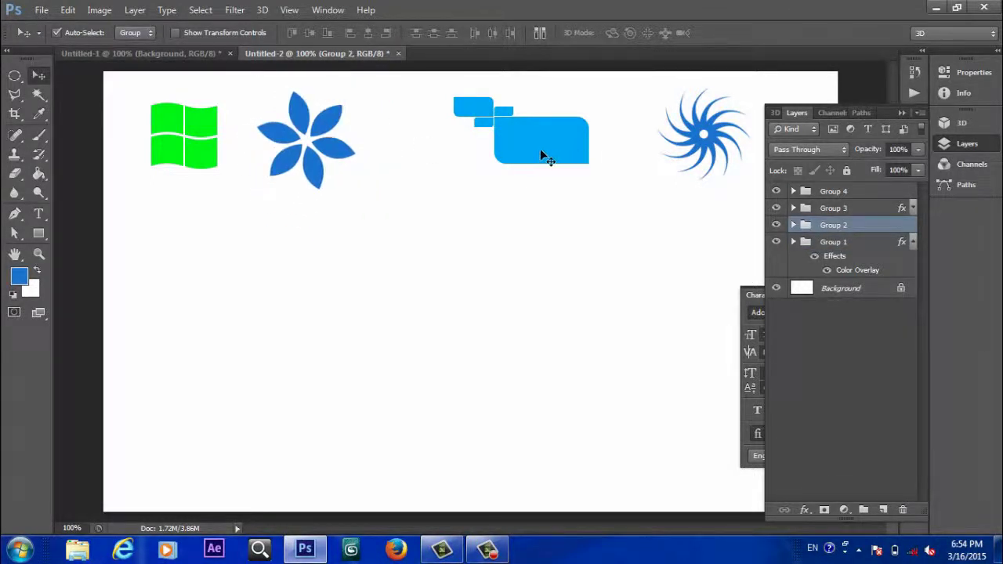
left_click_drag(541, 155, 477, 167)
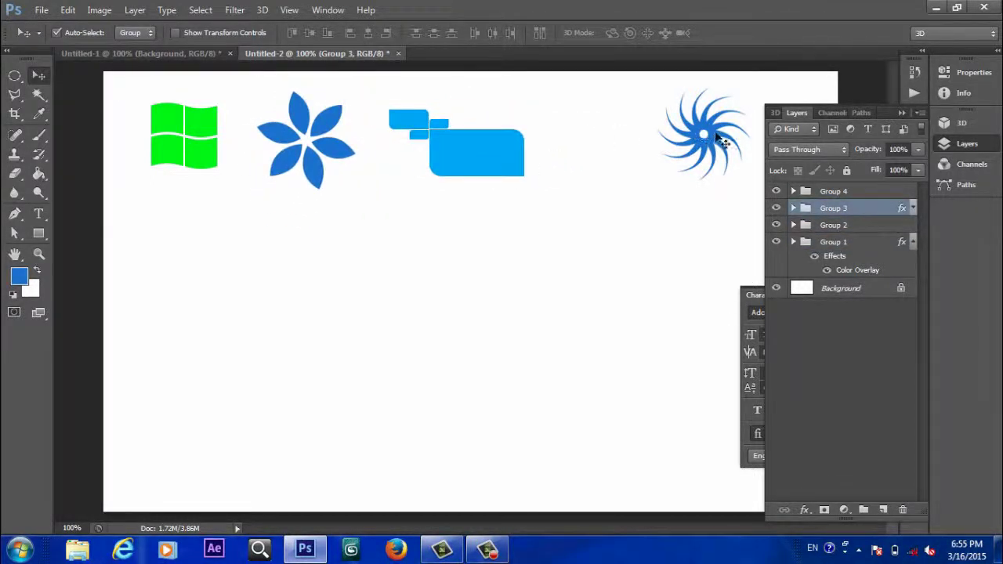
left_click_drag(721, 141, 653, 145)
left_click_drag(483, 157, 512, 147)
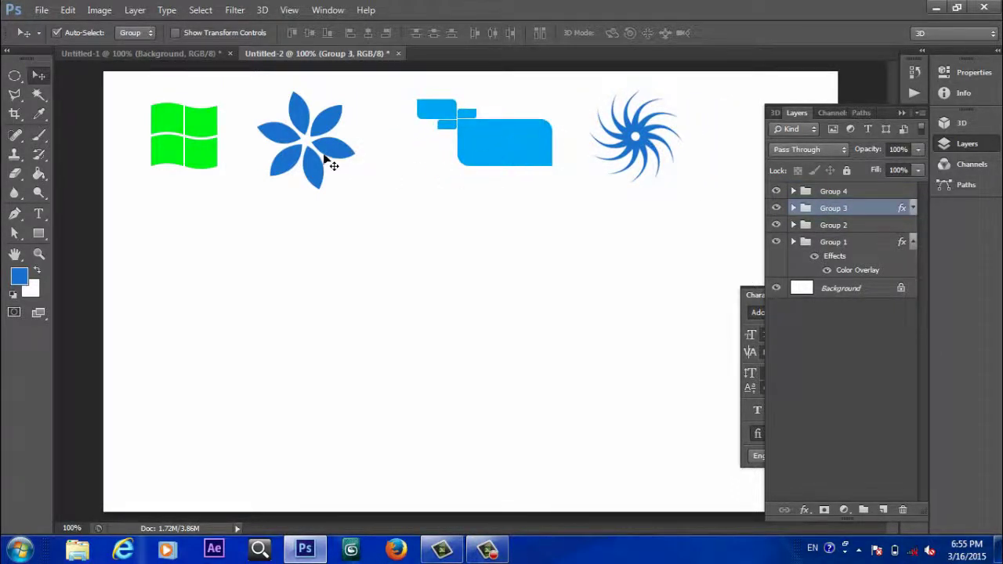
left_click_drag(330, 154, 344, 152)
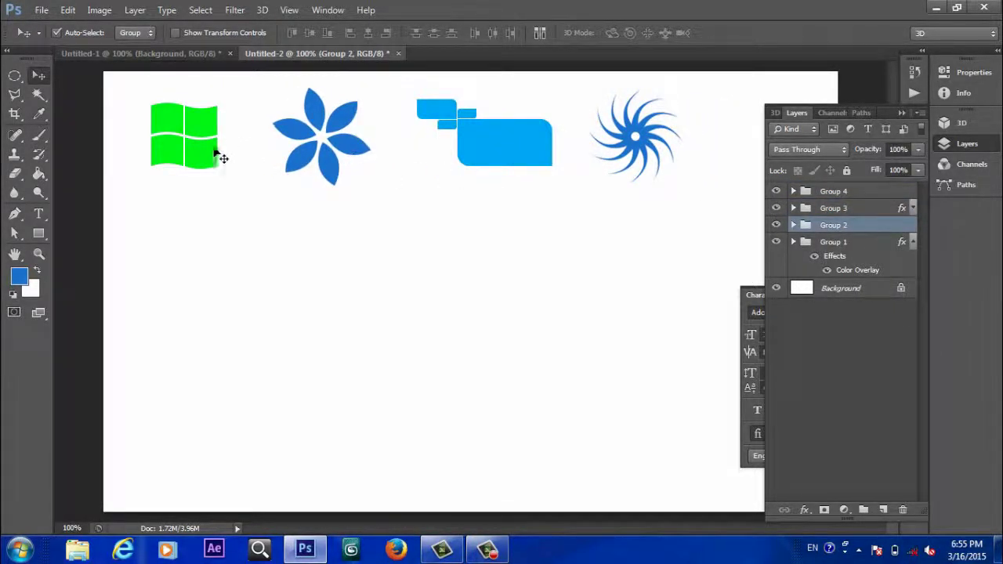
left_click_drag(207, 146, 217, 145)
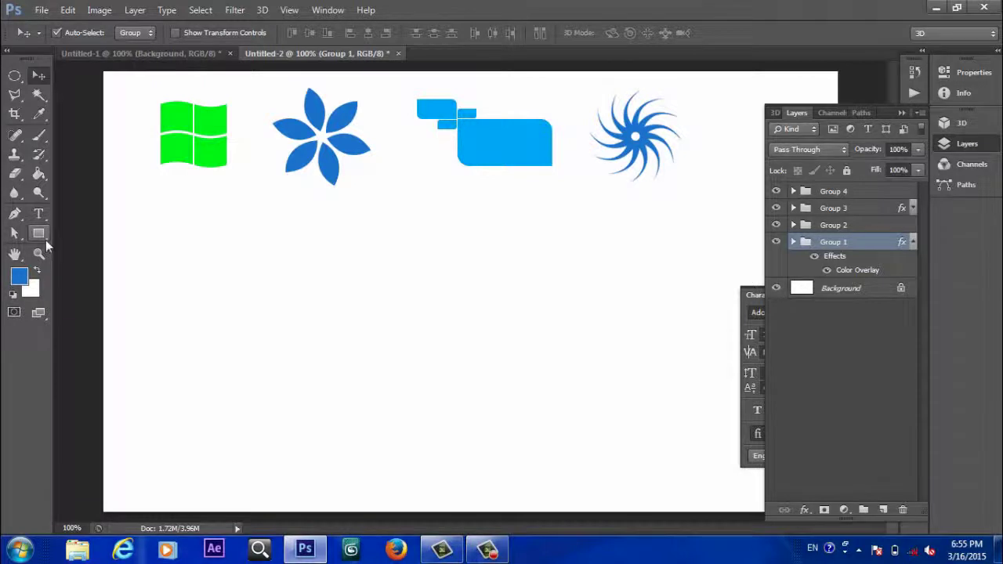
- Choose the Rectangle Tool from the shape tool flyout
left_click(45, 239)
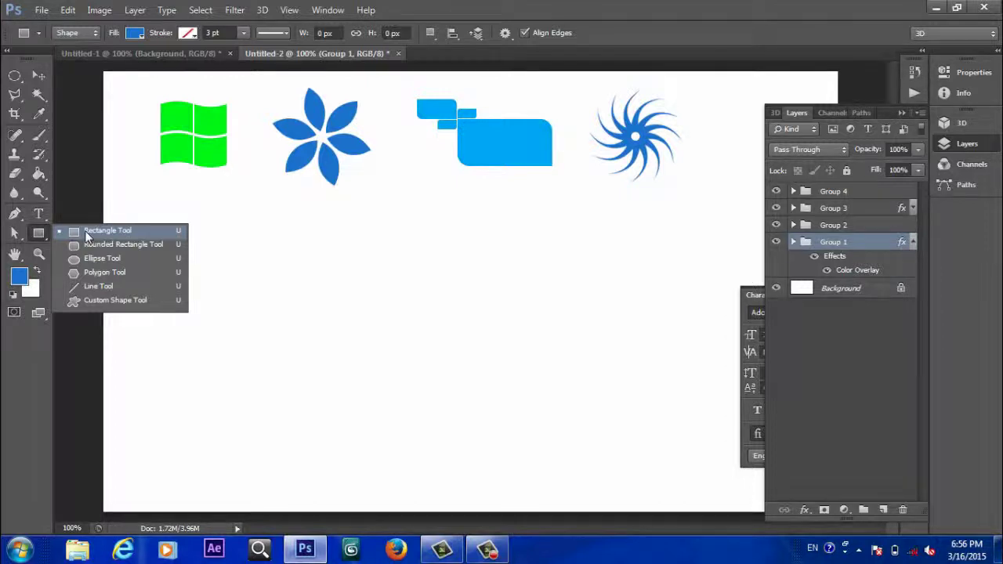
left_click(87, 235)
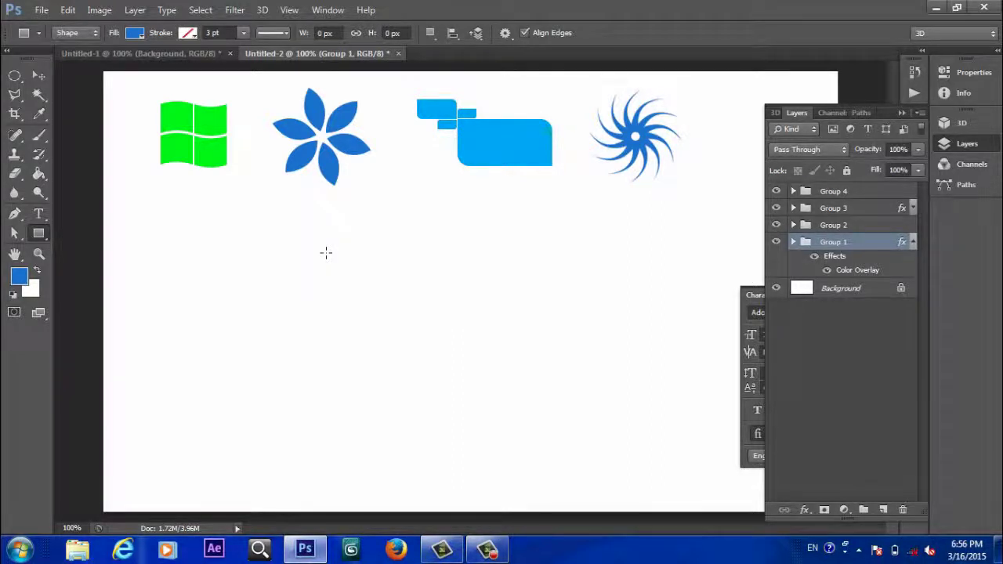
- Draw four overlapping blue rectangles below the icons, two Shift-constrained into squares
mouse_move(283, 246)
left_mouse_down()
mouse_move(319, 354)
mouse_move(645, 363)
mouse_move(374, 397)
mouse_move(384, 249)
mouse_move(430, 387)
mouse_move(533, 374)
mouse_move(441, 312)
mouse_move(388, 348)
mouse_move(516, 397)
mouse_move(567, 293)
mouse_move(369, 320)
mouse_move(515, 400)
mouse_move(643, 363)
mouse_move(637, 287)
mouse_move(640, 357)
mouse_move(604, 369)
mouse_move(603, 305)
mouse_move(430, 321)
mouse_move(419, 349)
mouse_move(410, 278)
mouse_move(530, 397)
mouse_move(614, 460)
mouse_move(501, 397)
mouse_move(530, 403)
mouse_move(589, 443)
mouse_move(441, 337)
mouse_move(432, 320)
mouse_move(602, 436)
mouse_move(451, 355)
mouse_move(565, 417)
mouse_move(311, 356)
mouse_move(390, 280)
mouse_move(545, 262)
mouse_move(578, 374)
mouse_move(644, 408)
mouse_move(444, 406)
mouse_move(417, 334)
mouse_move(429, 378)
left_mouse_up()
key("shift")
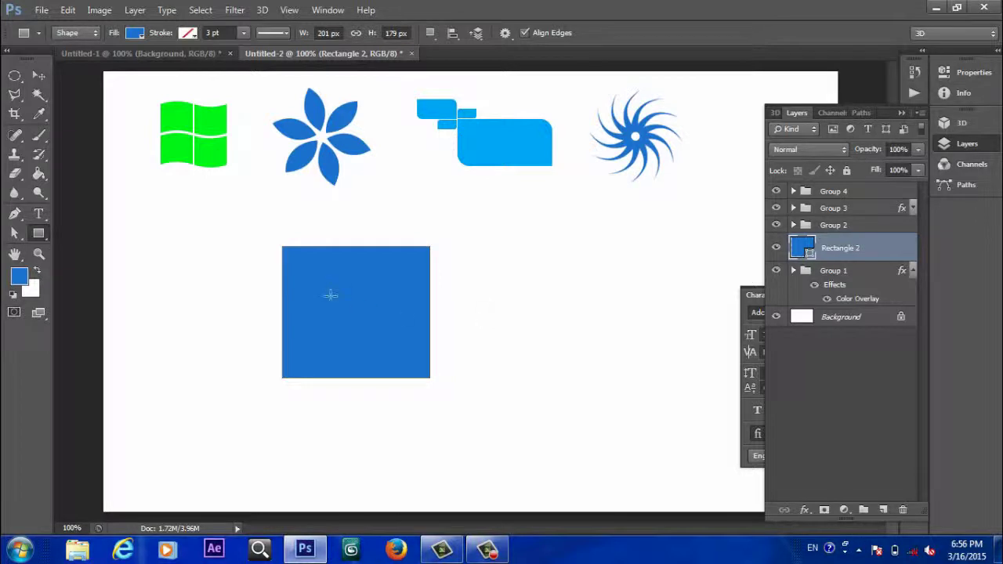
mouse_move(443, 267)
left_mouse_down()
mouse_move(460, 301)
mouse_move(679, 330)
left_mouse_up()
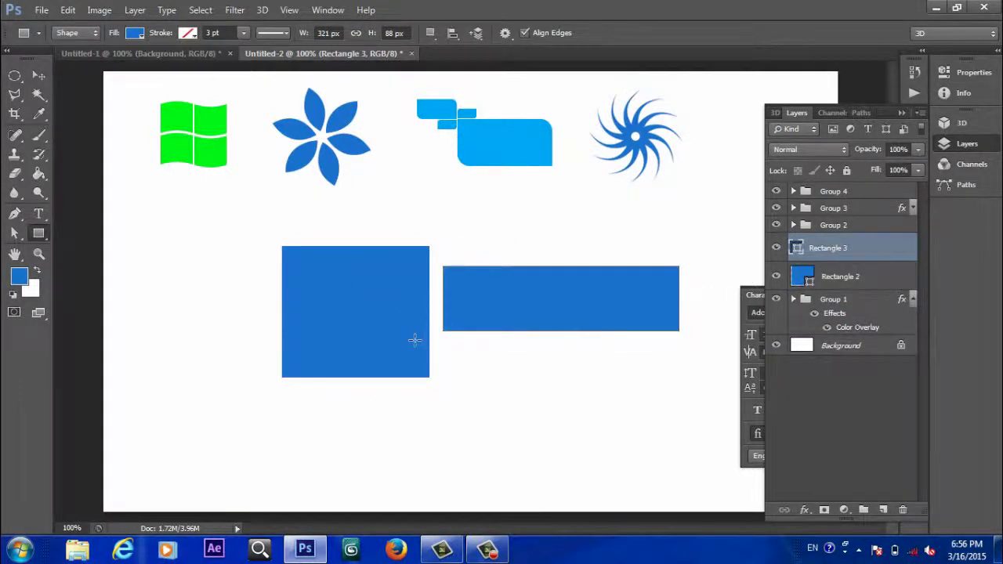
mouse_move(415, 340)
left_mouse_down()
mouse_move(524, 441)
mouse_move(630, 435)
left_mouse_up()
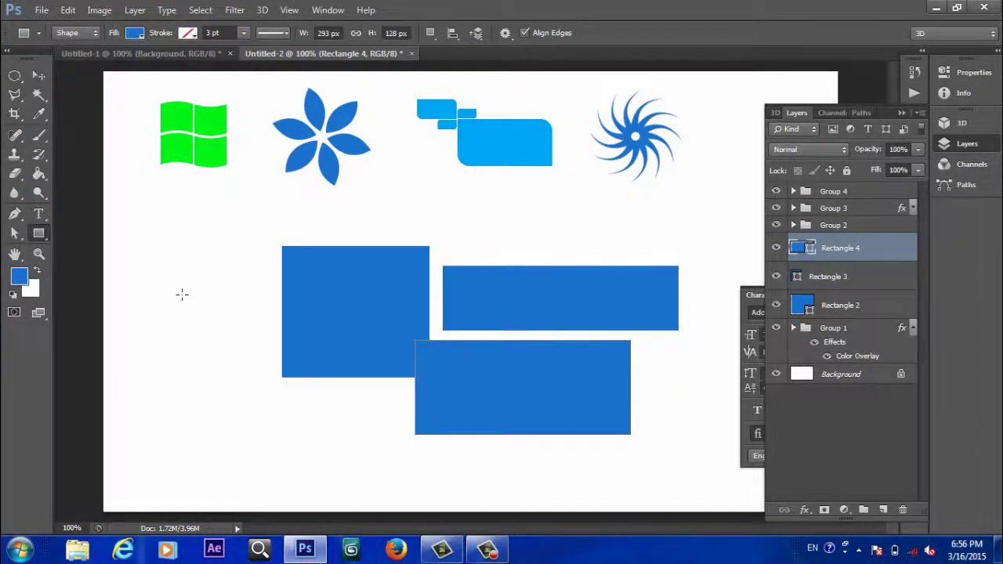
mouse_move(182, 295)
left_mouse_down()
mouse_move(303, 430)
mouse_move(325, 438)
left_mouse_up()
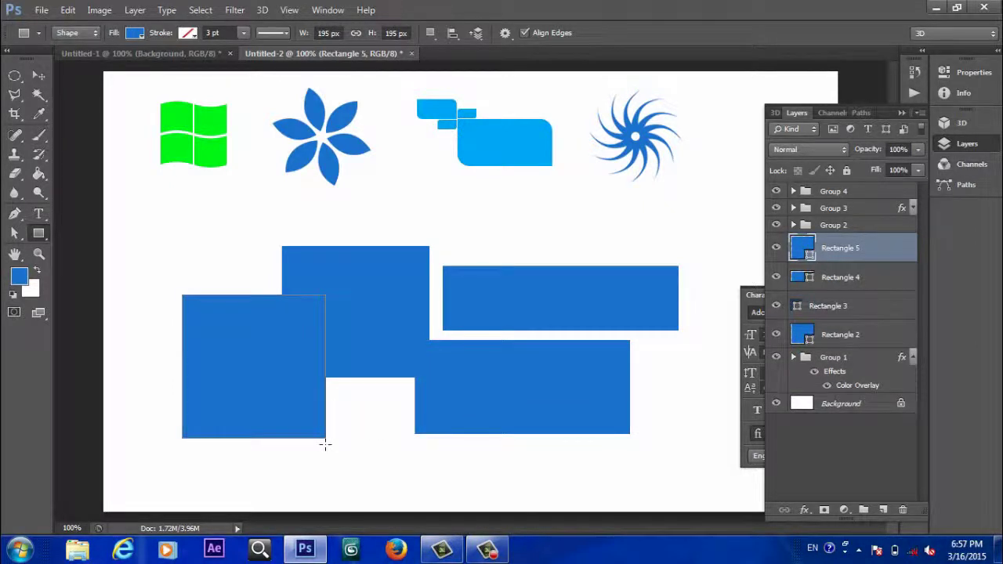
- Drag the four practice rectangles to new positions with the Move tool
left_click(39, 78)
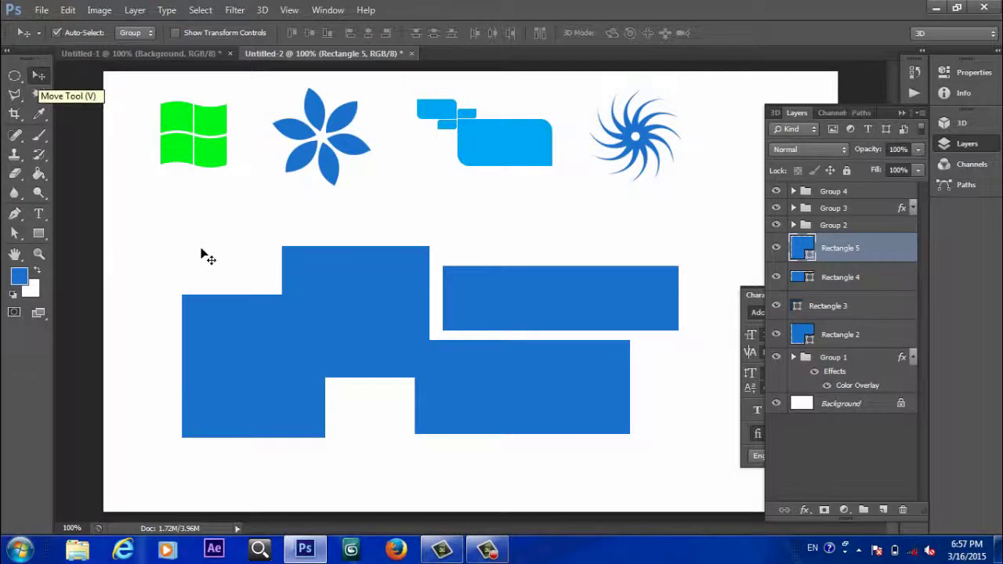
left_click_drag(242, 371, 192, 320)
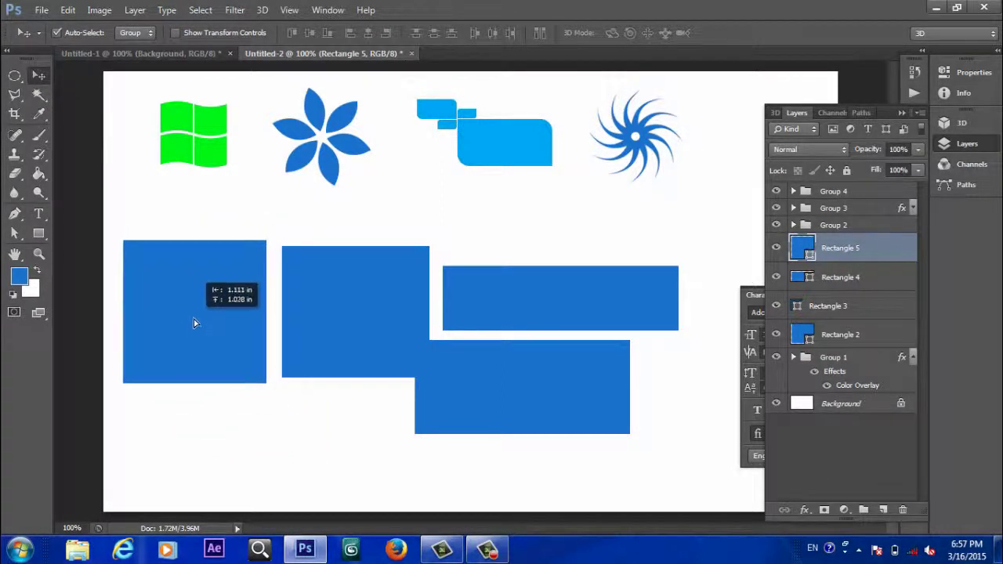
left_click_drag(329, 327, 307, 260)
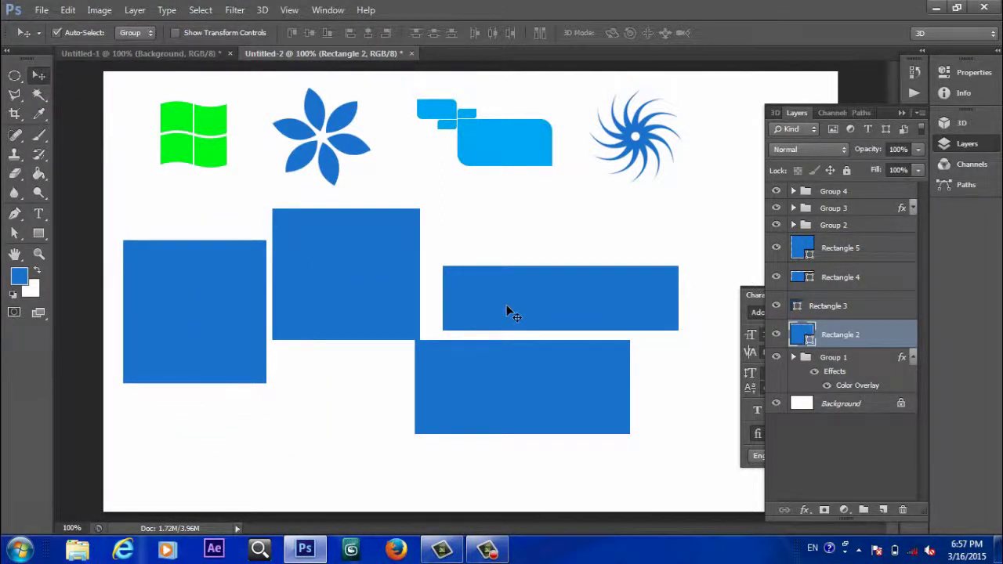
left_click_drag(508, 311, 502, 263)
left_click_drag(490, 375, 557, 409)
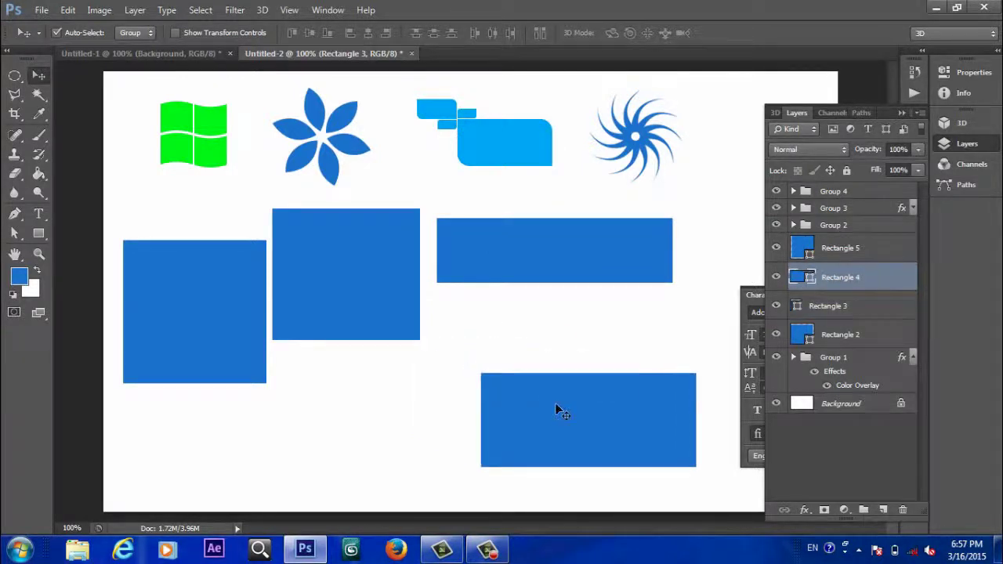
- Delete every rectangle layer, restoring the accidentally deleted green logo with undo
key("Delete")
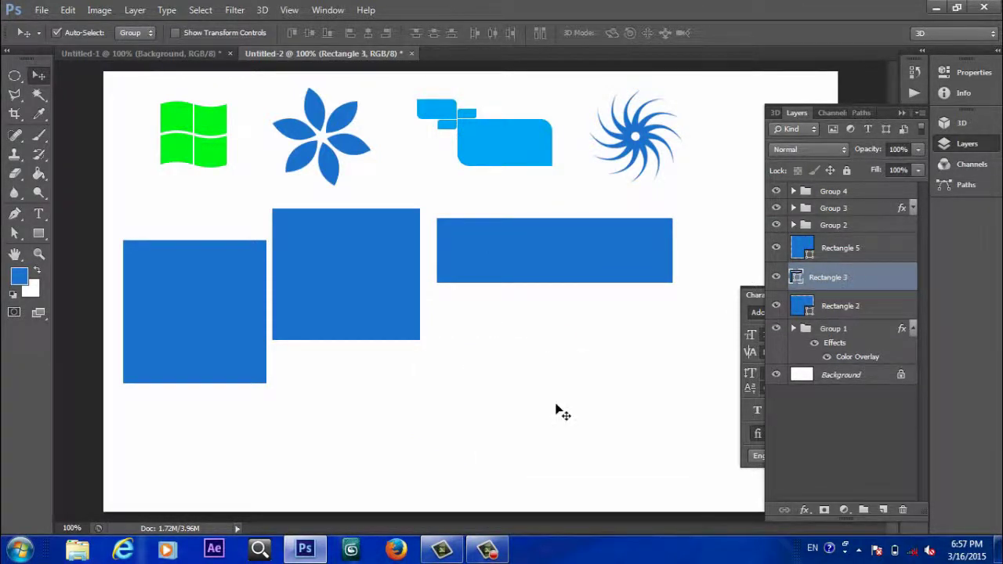
key("Delete")
key("Delete")
key("Delete")
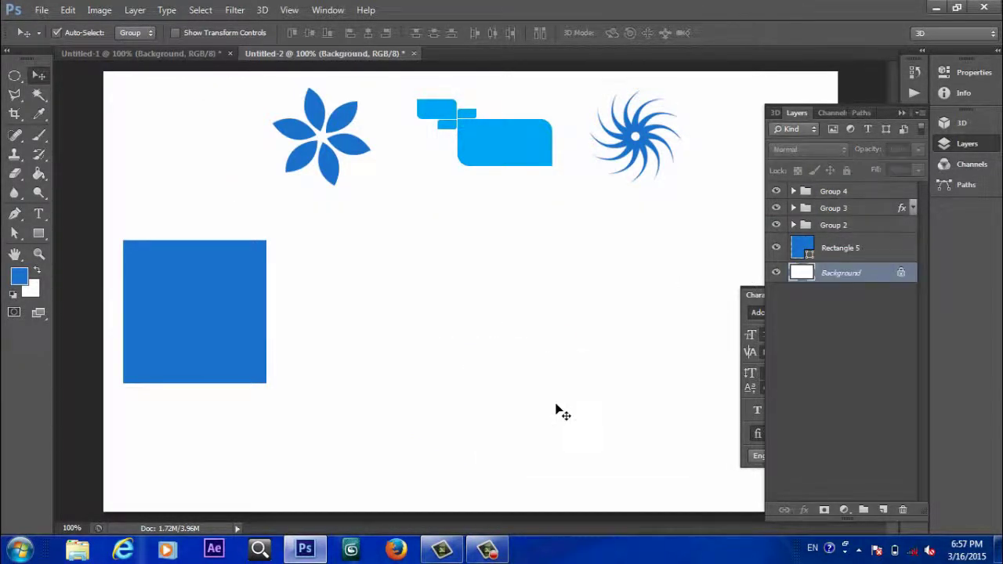
key("ctrl+z")
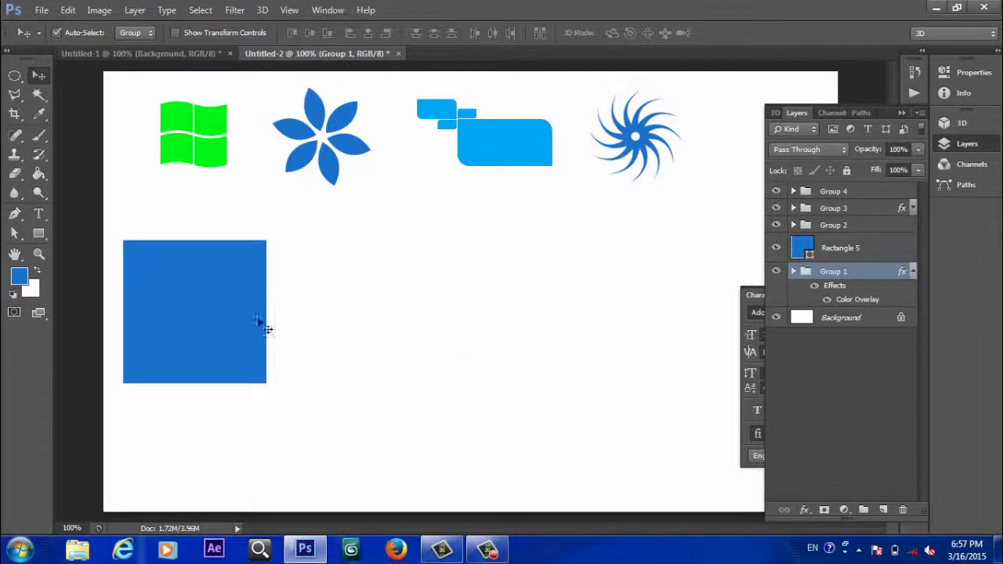
left_click(252, 313)
key("Delete")
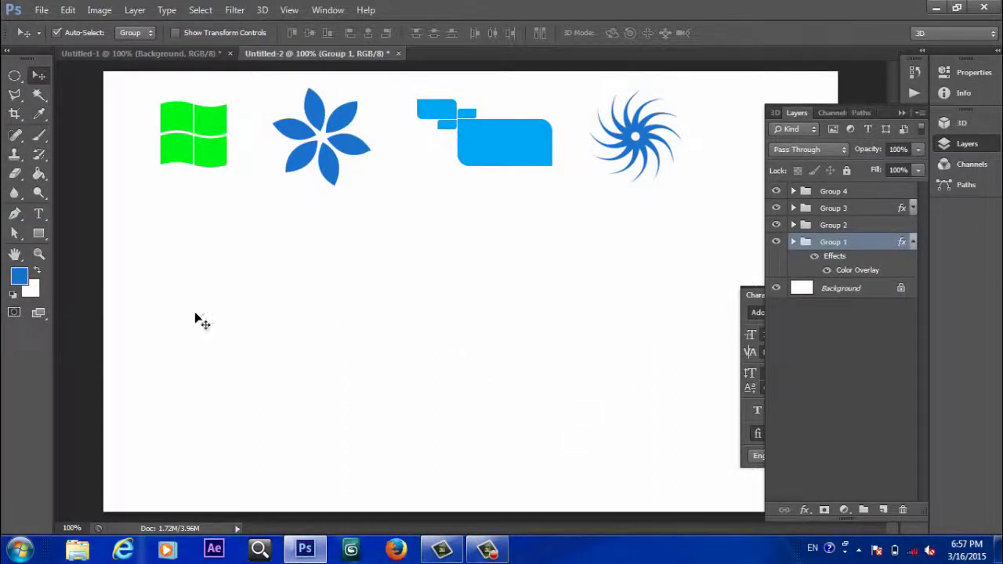
- Draw a 428 × 246 px rounded rectangle with 40 px radius using the Rounded Rectangle Tool
left_click(43, 236)
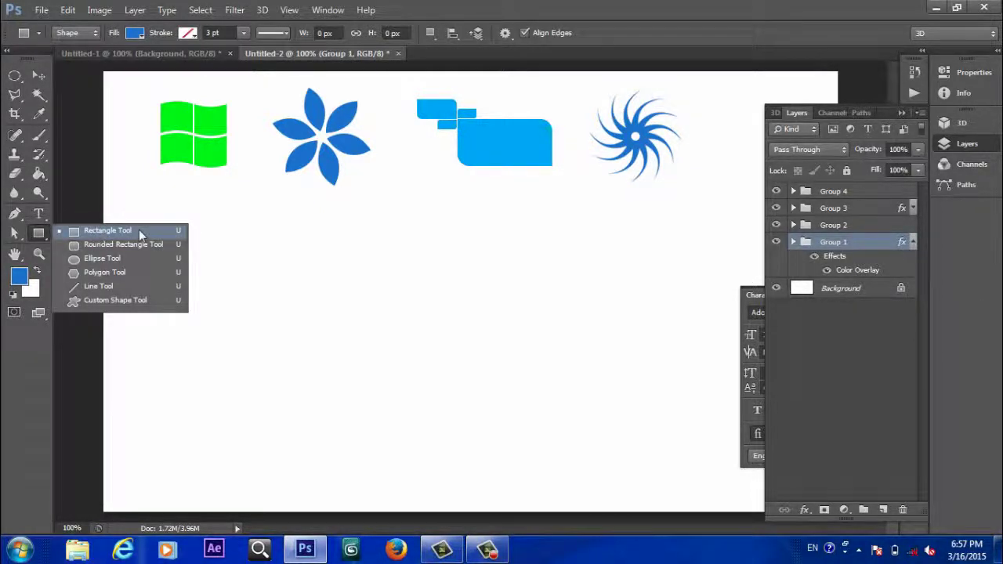
left_click(95, 249)
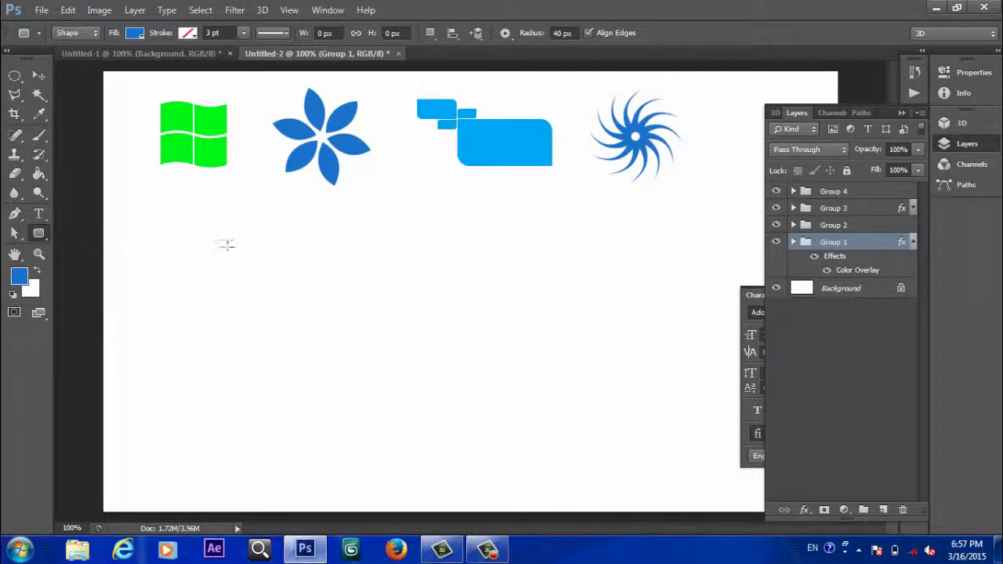
left_click_drag(227, 248, 541, 428)
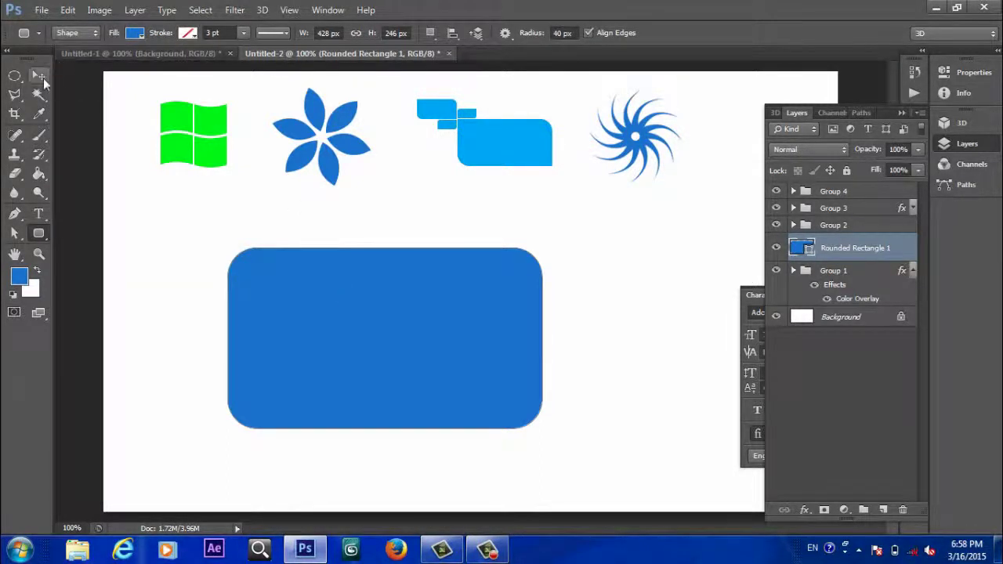
- Set the rounded rectangle's fill to magenta after briefly trying light yellow
left_click(40, 78)
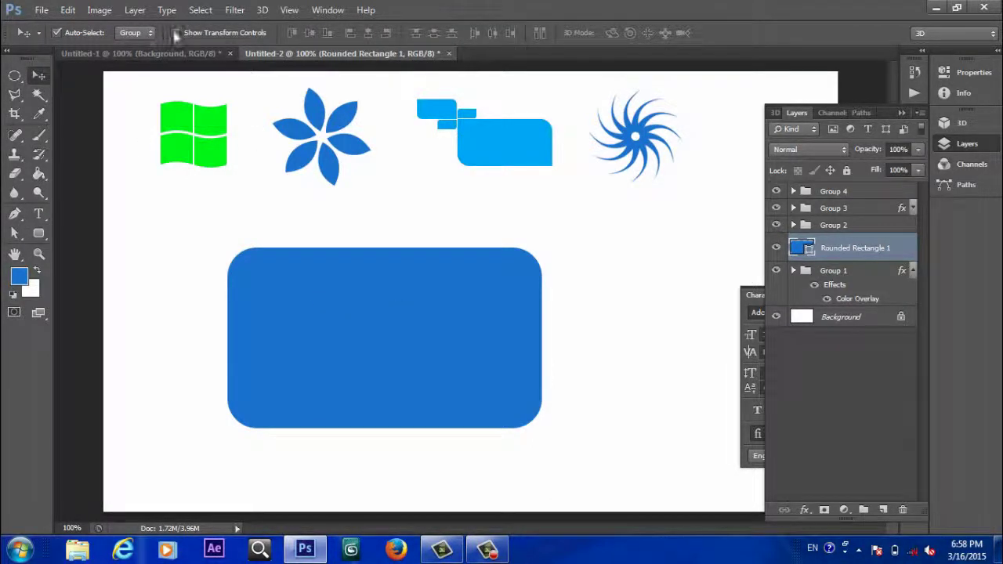
left_click(39, 235)
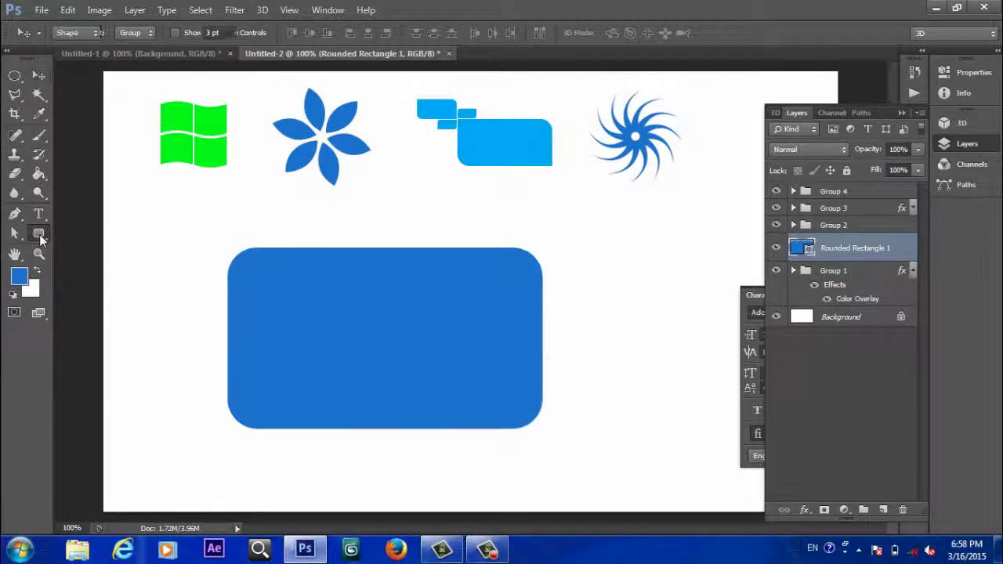
left_click(133, 34)
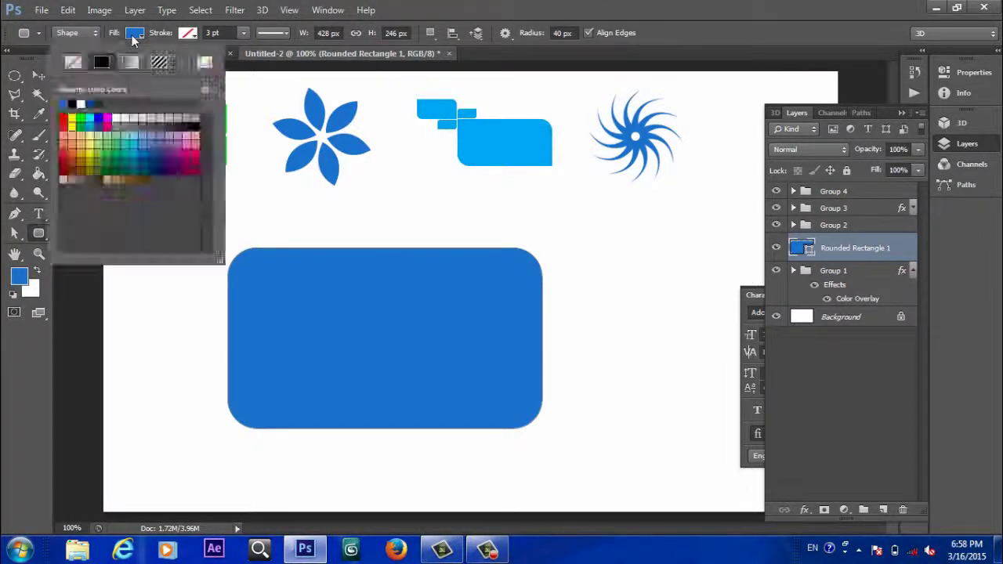
left_click(134, 34)
left_click(134, 34)
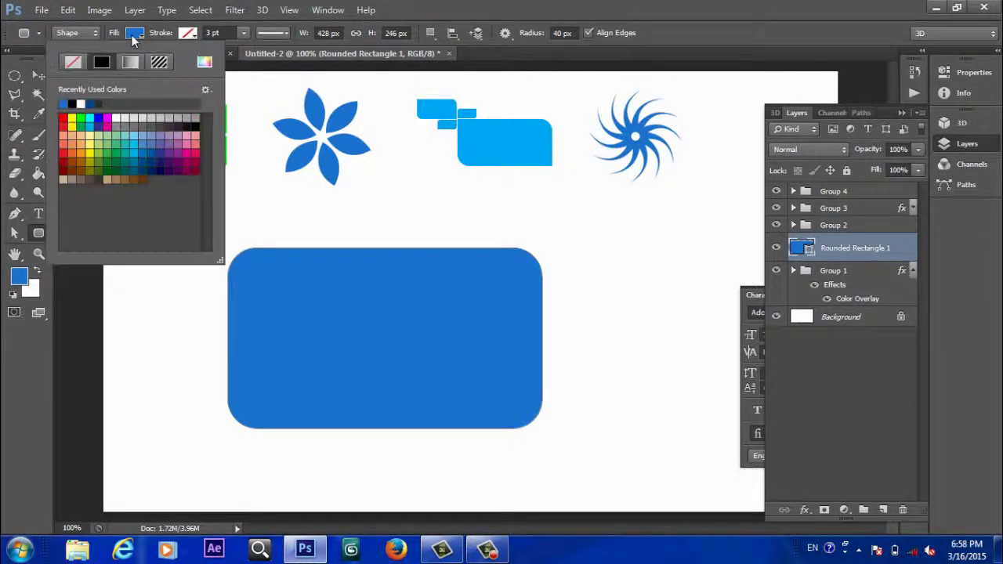
left_click(90, 144)
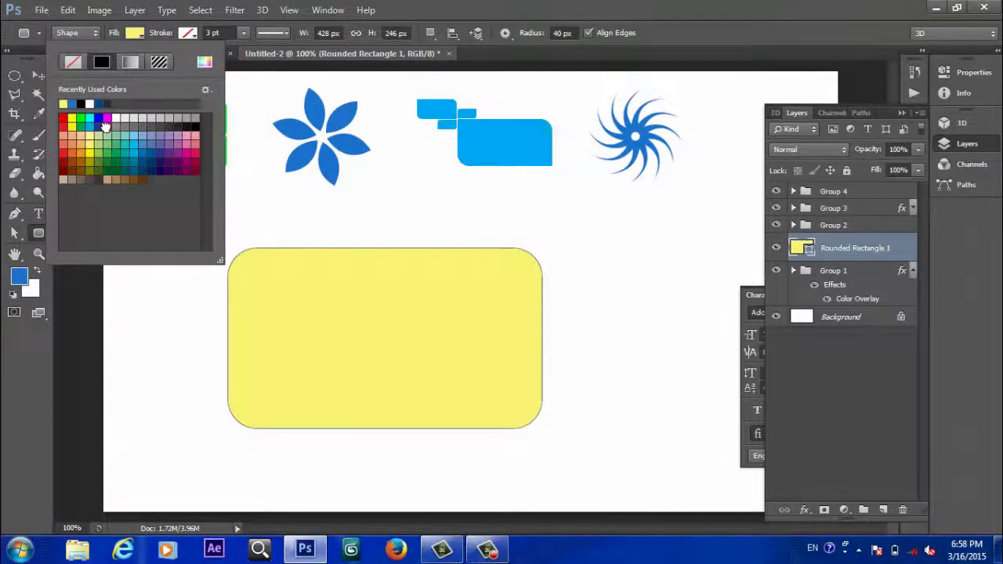
left_click(108, 119)
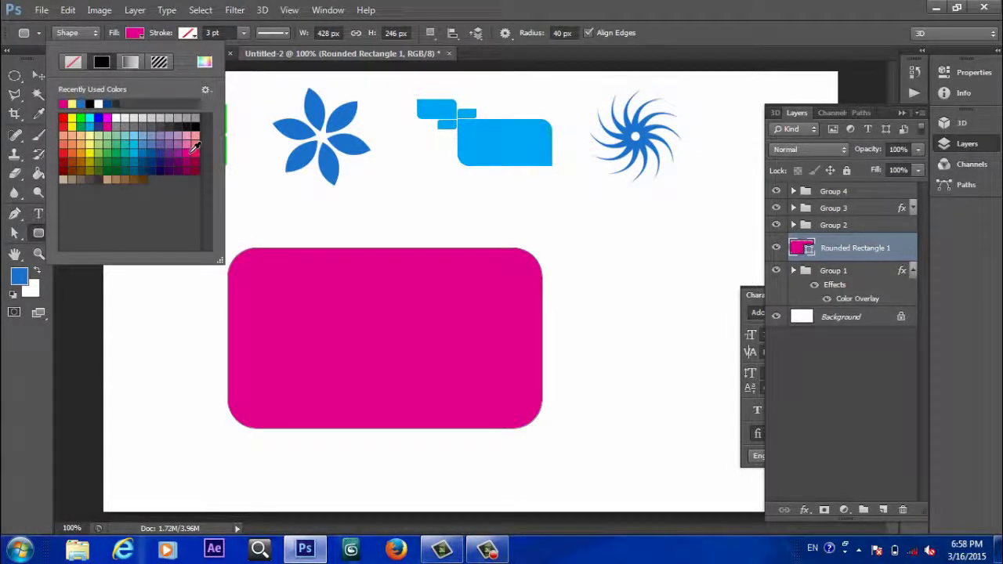
left_click(189, 34)
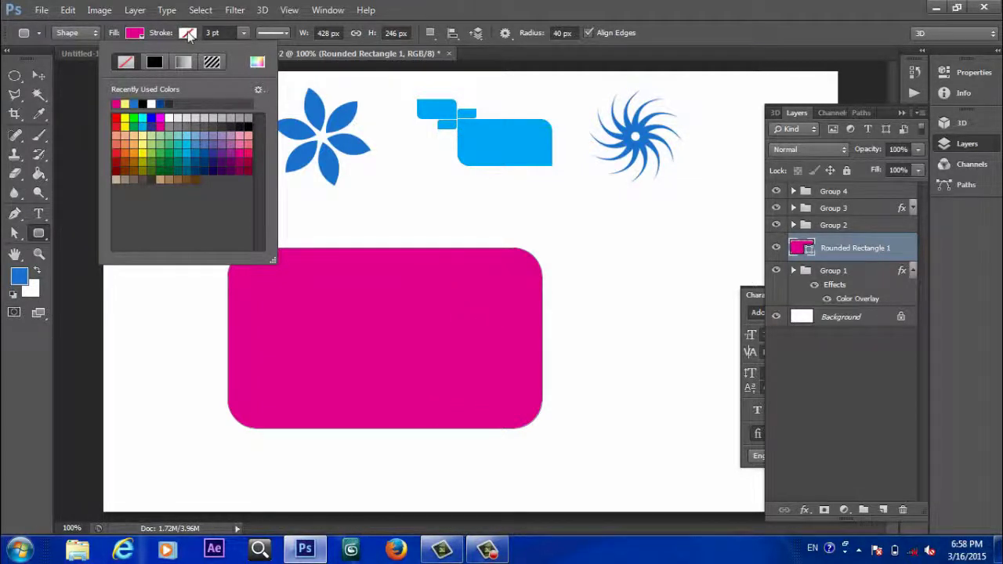
- Give the rounded rectangle a dark blue stroke 6.11 pt wide
left_click(213, 150)
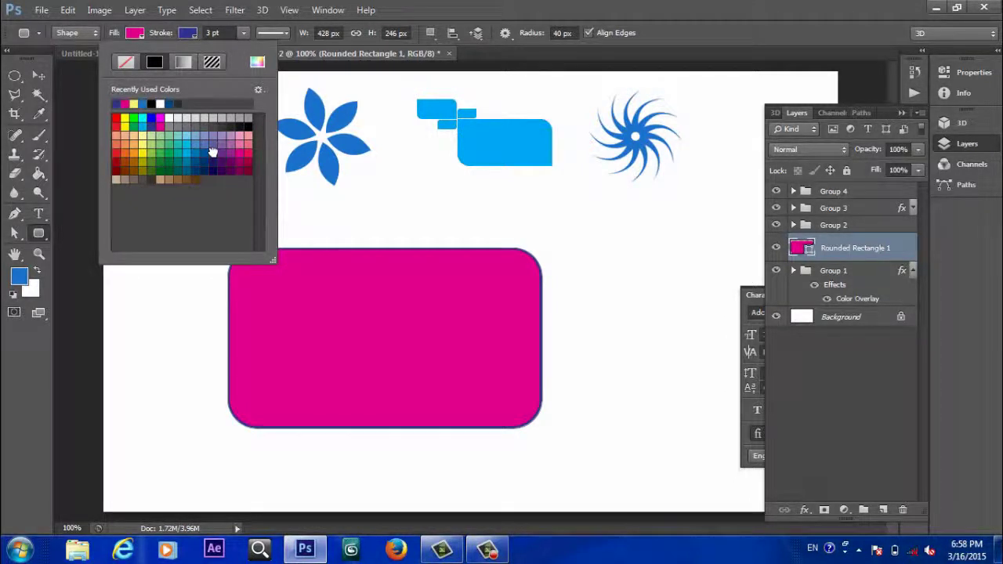
left_click(243, 33)
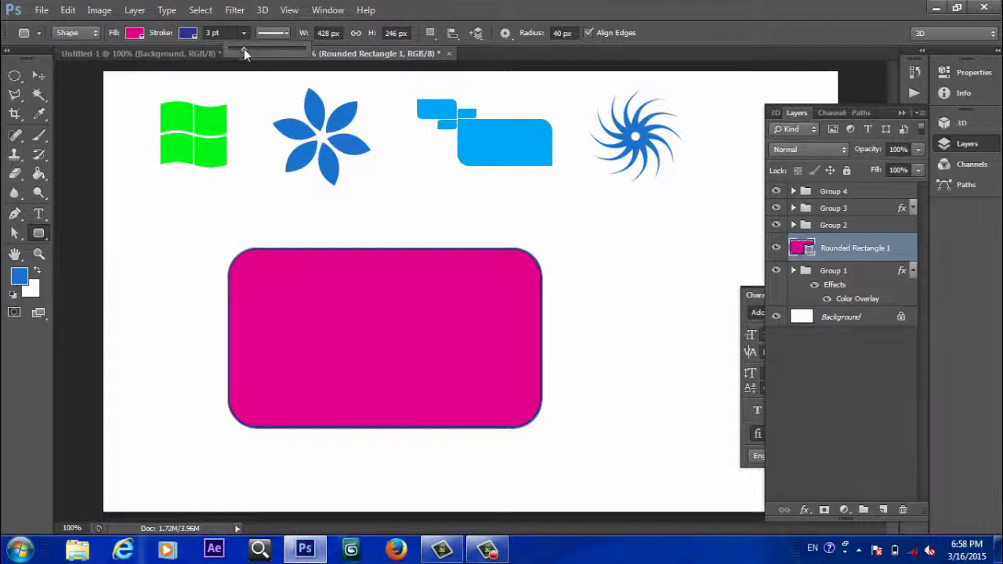
left_click_drag(243, 48, 300, 54)
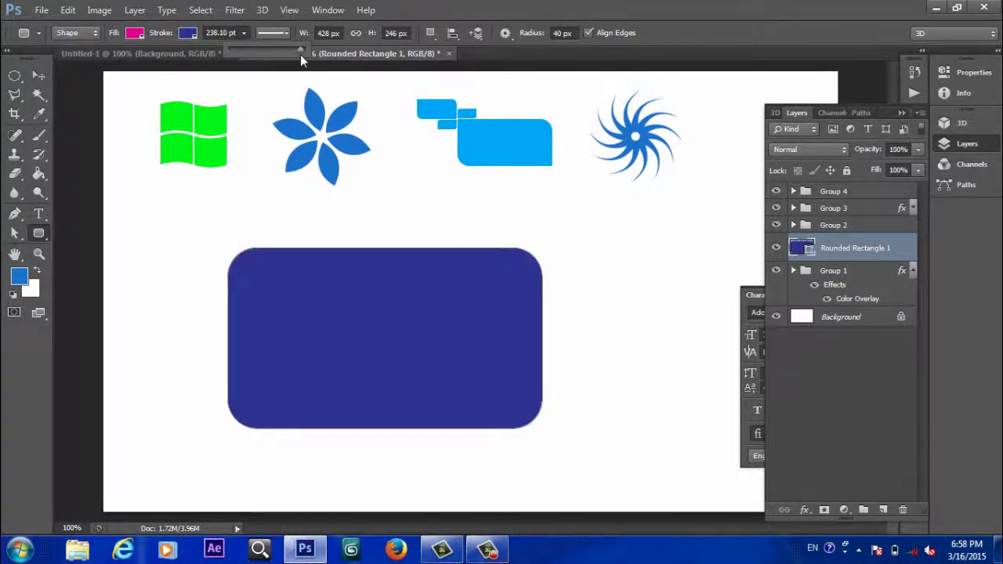
mouse_move(300, 54)
left_mouse_down()
mouse_move(235, 52)
mouse_move(248, 50)
left_mouse_up()
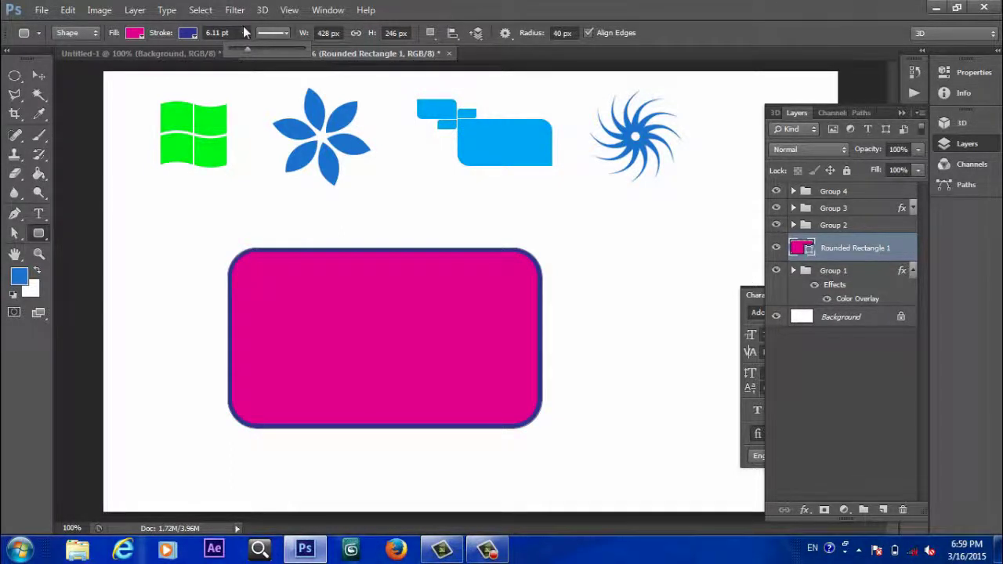
left_click(245, 36)
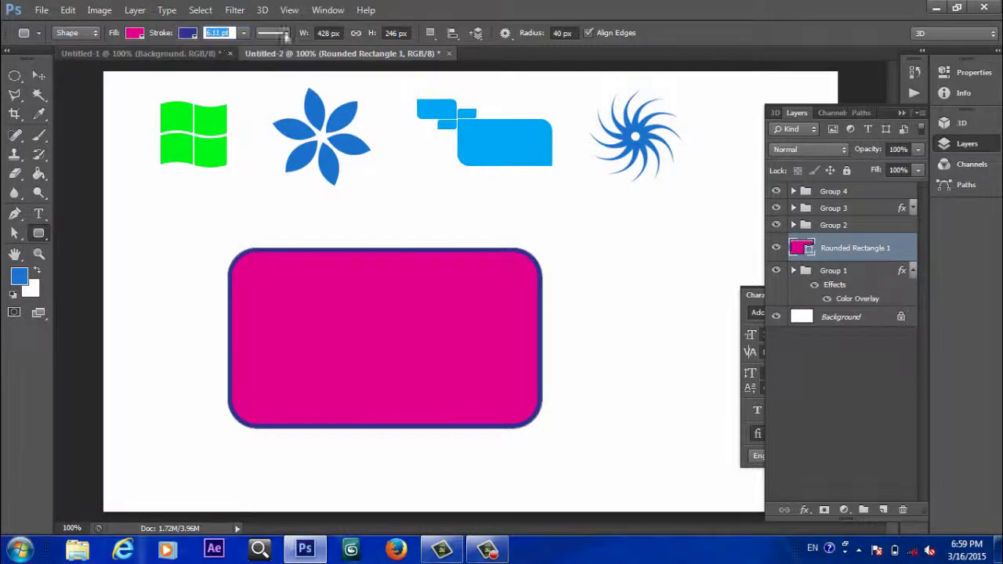
left_click(283, 32)
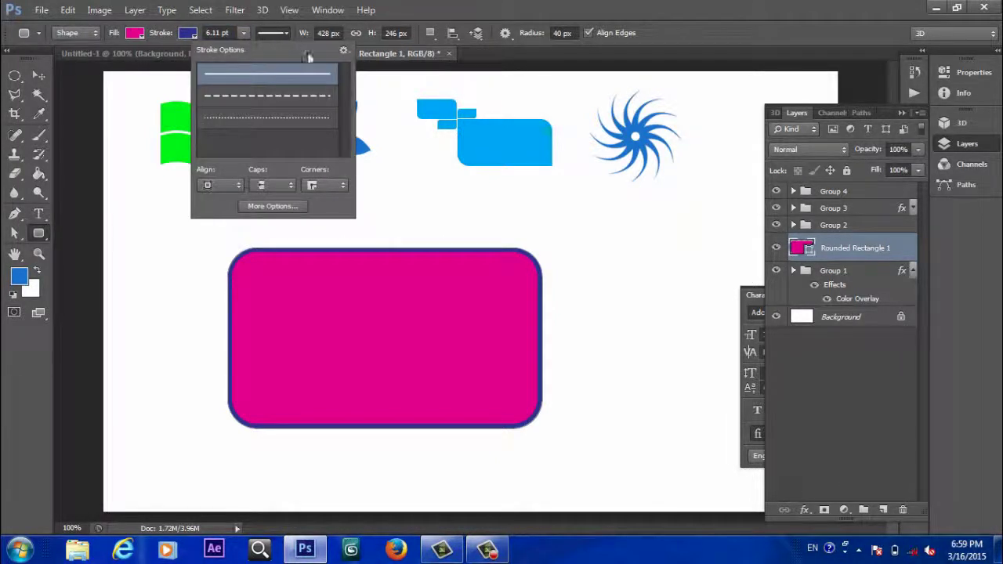
left_click(287, 97)
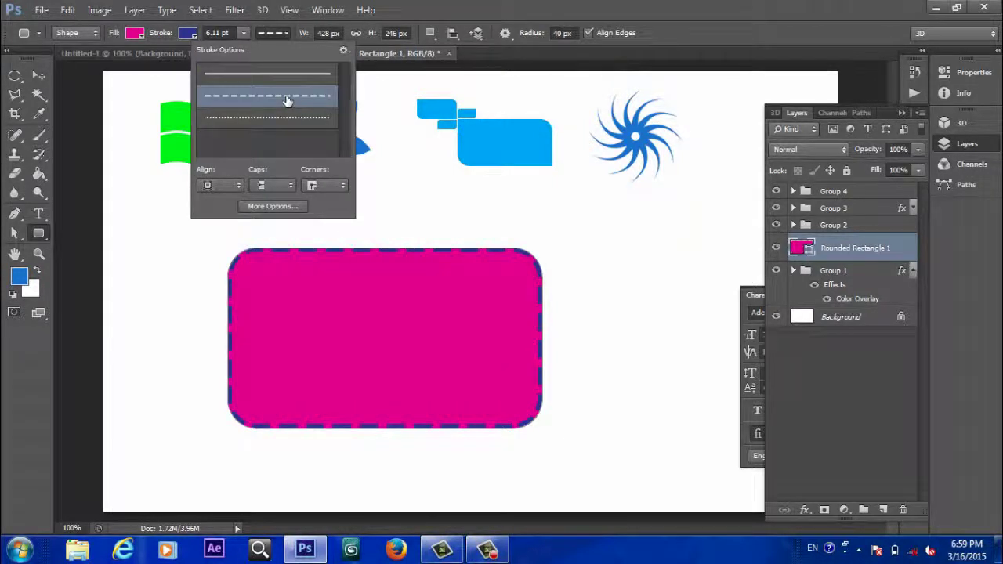
left_click(279, 118)
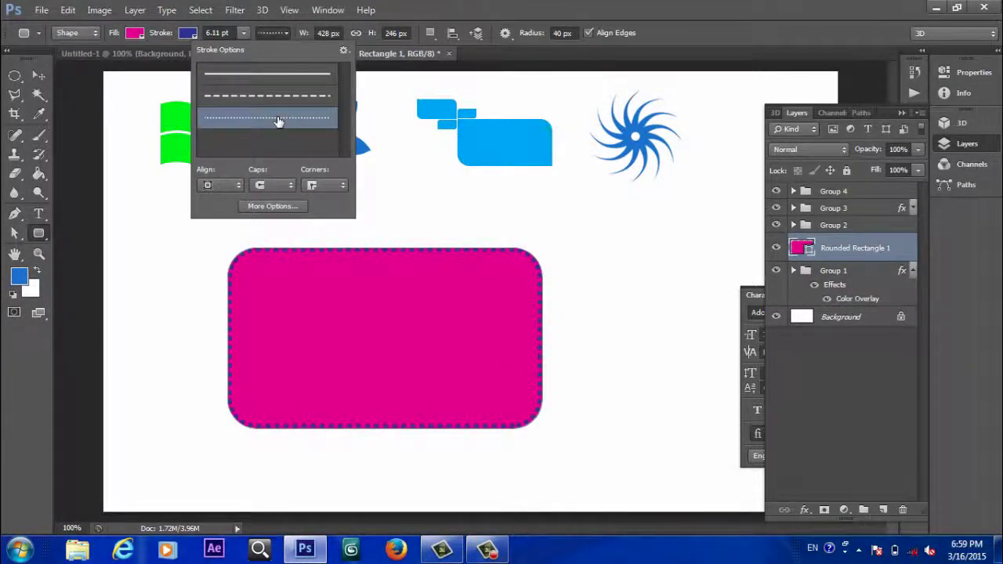
left_click(270, 96)
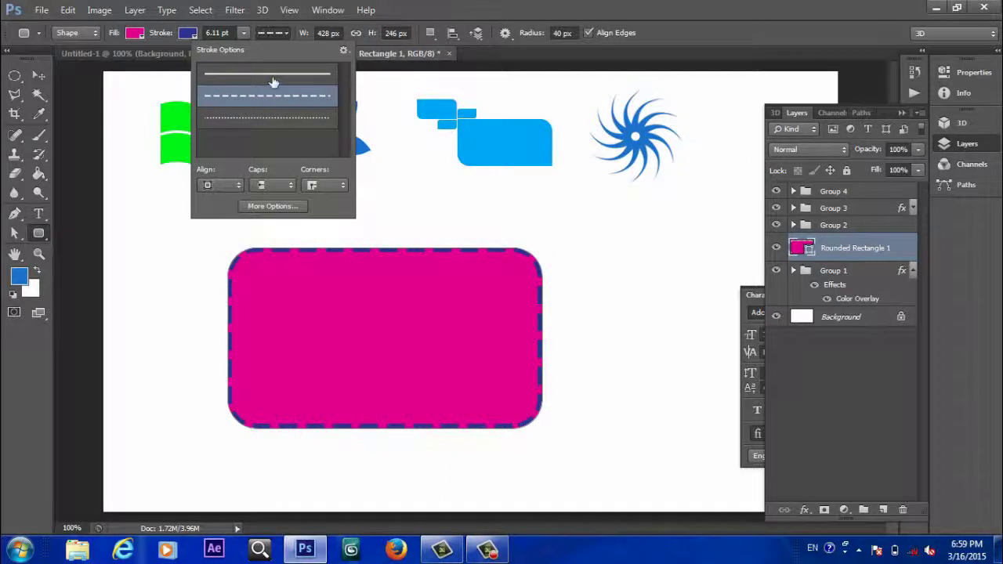
left_click(272, 75)
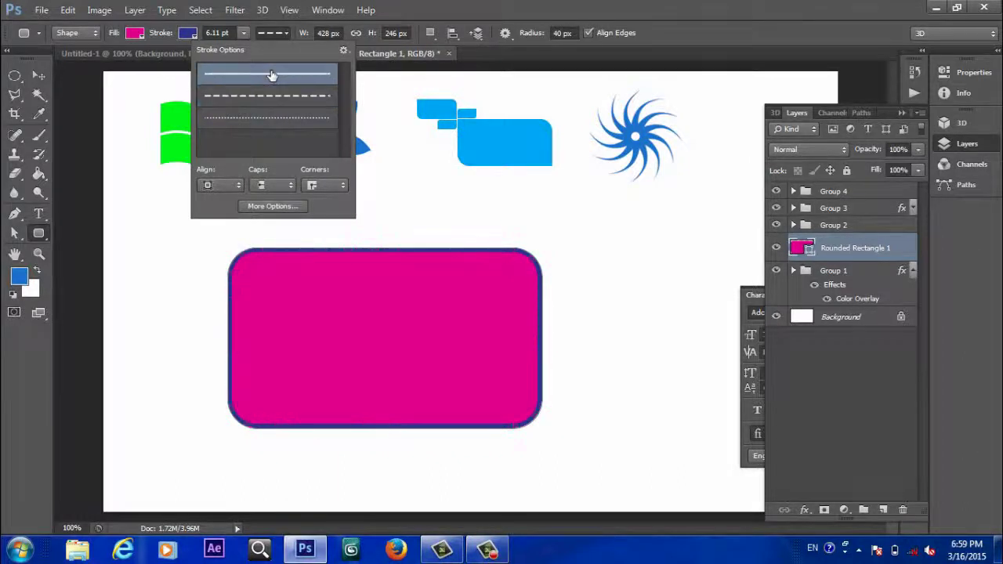
left_click(286, 33)
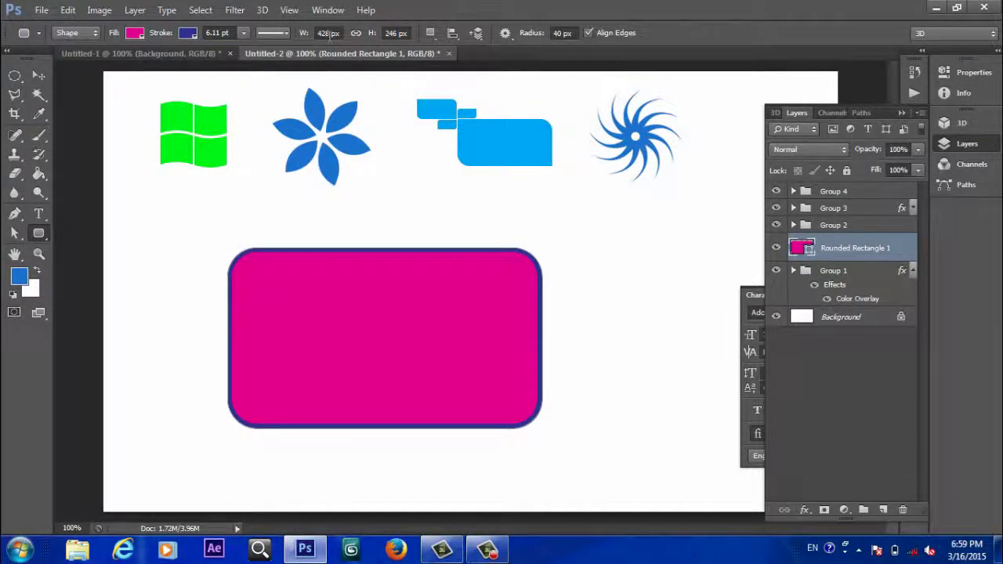
left_click(329, 33)
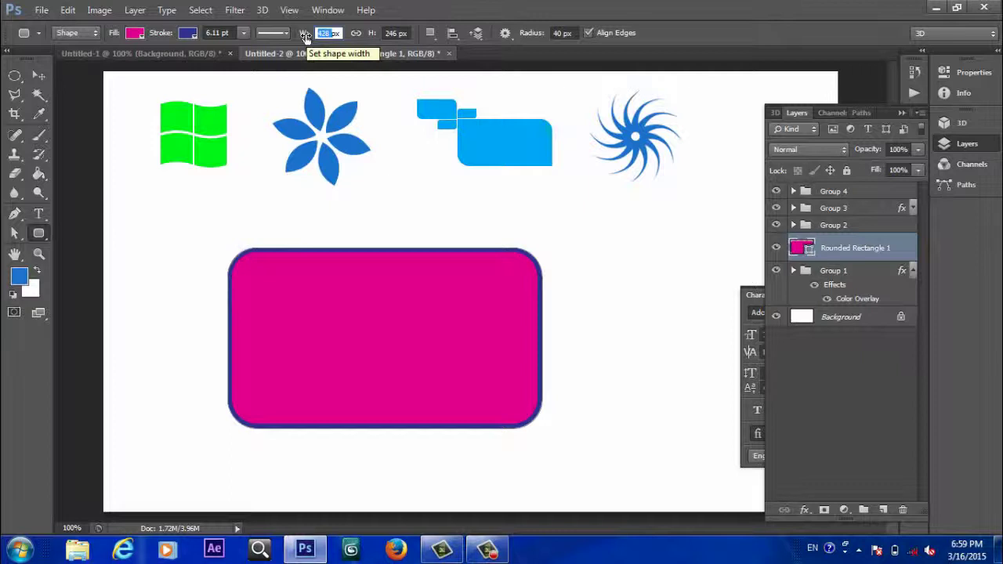
type("22")
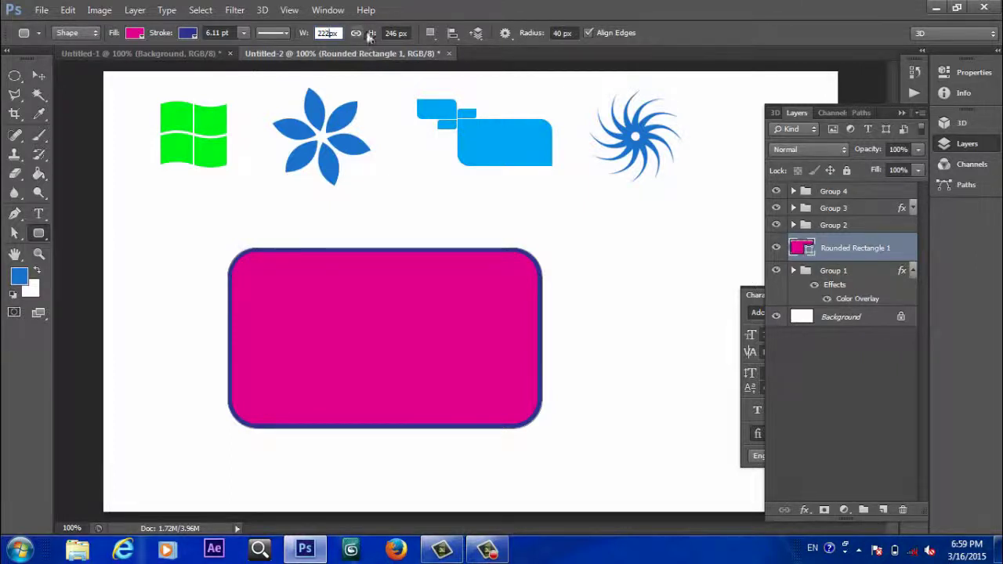
left_click(399, 33)
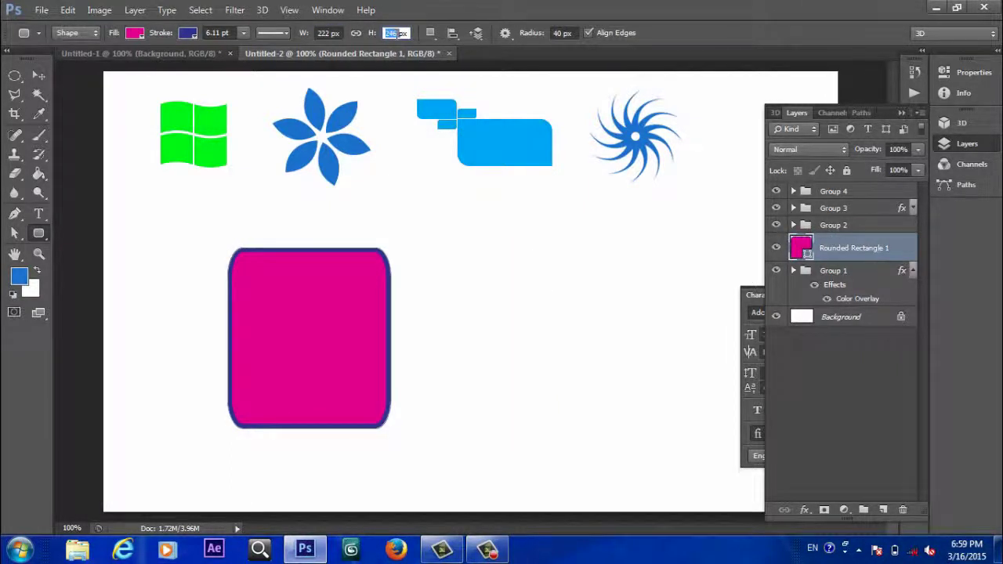
type("50")
type("0")
key("Return")
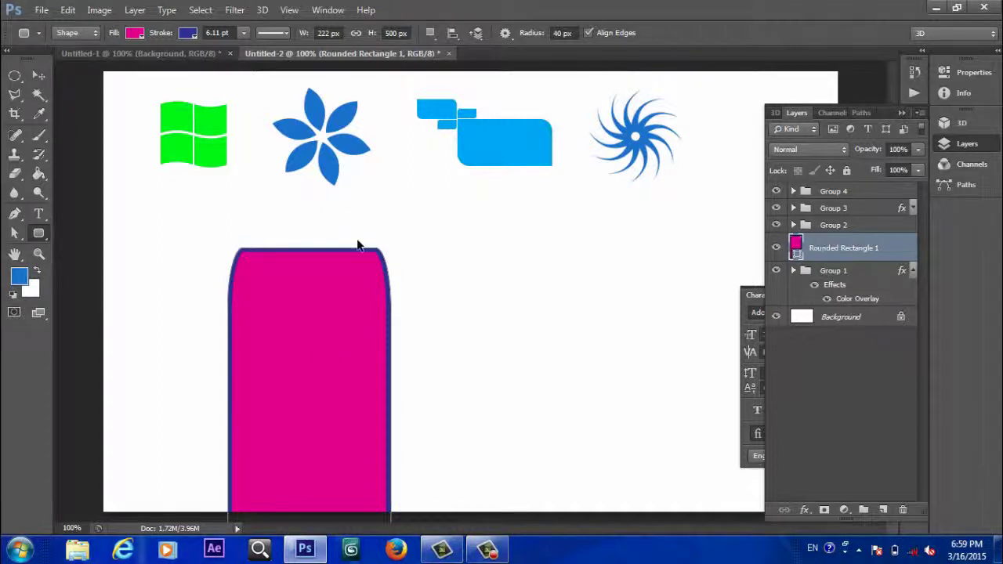
key("ctrl+z")
key("ctrl+z")
key("ctrl+alt+z")
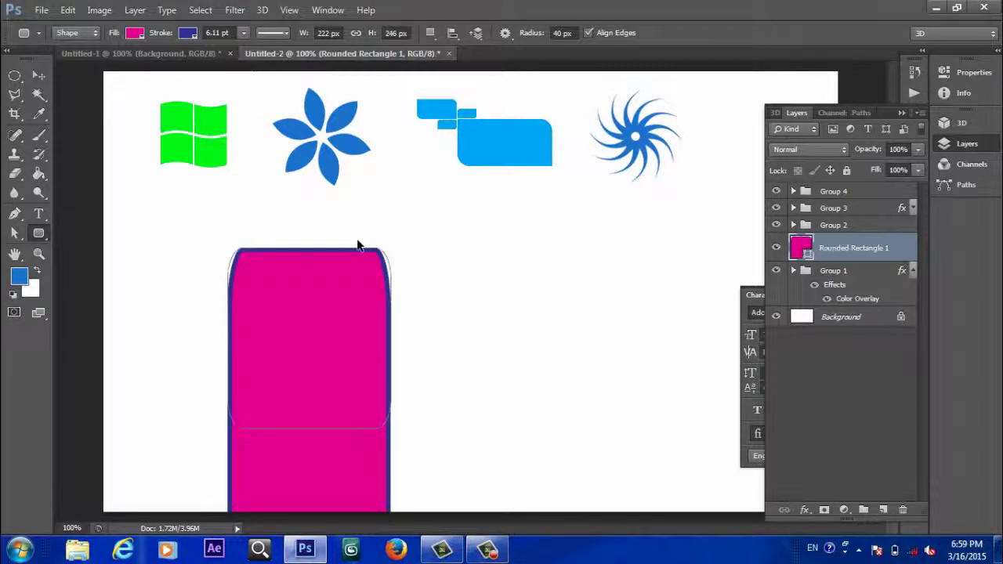
key("ctrl+alt+z")
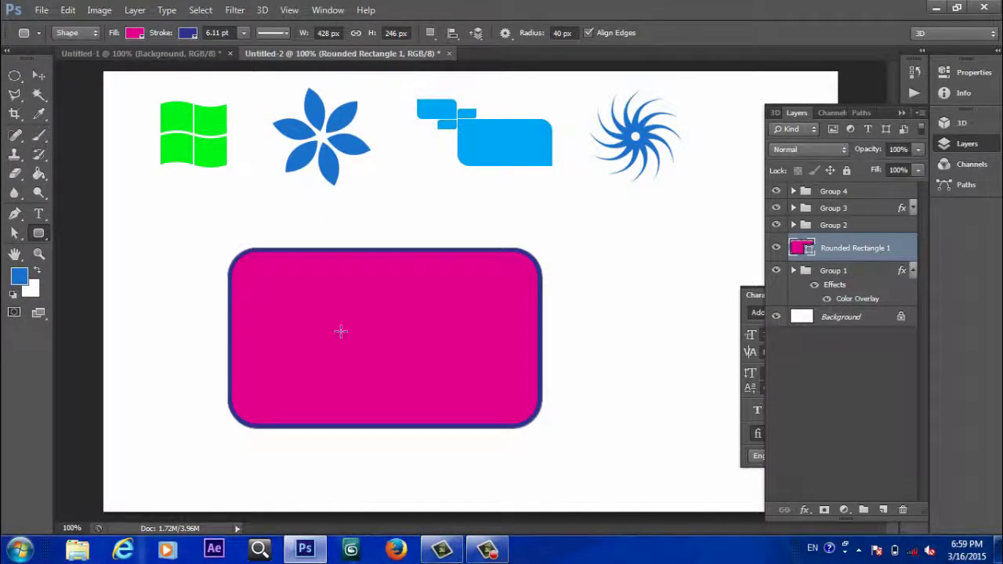
- Delete the magenta rounded rectangle and switch to the Ellipse Tool
key("Delete")
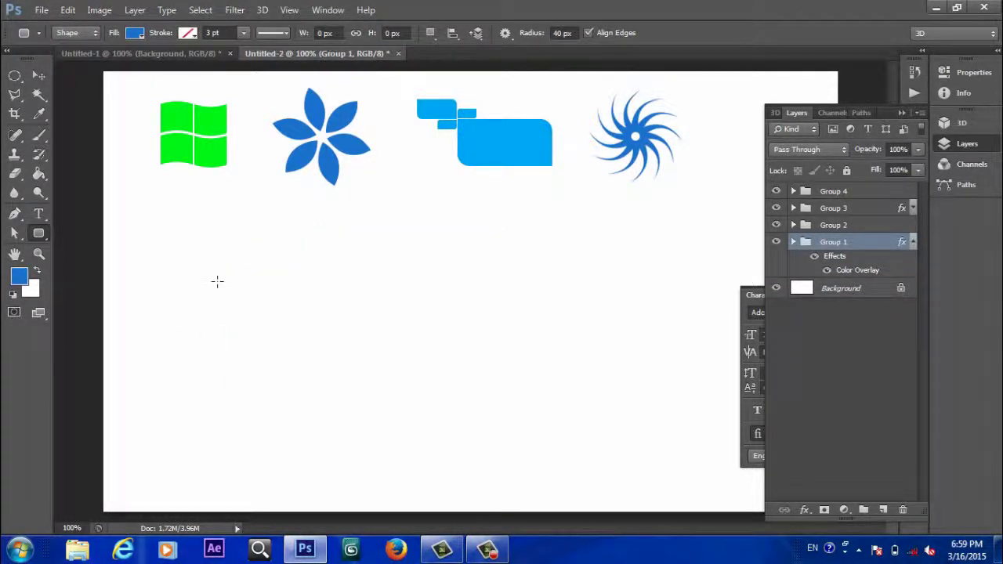
right_click(44, 237)
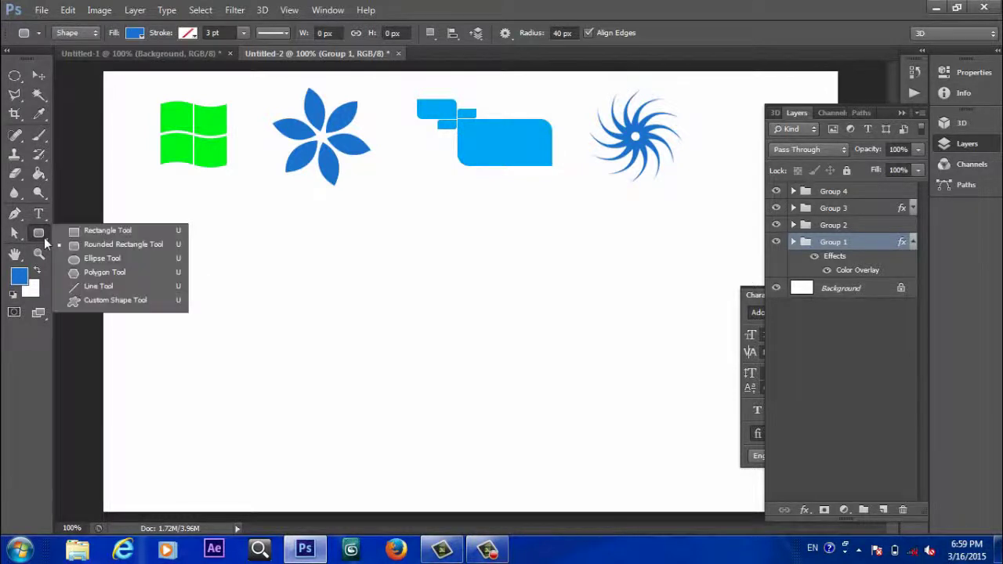
left_click(99, 260)
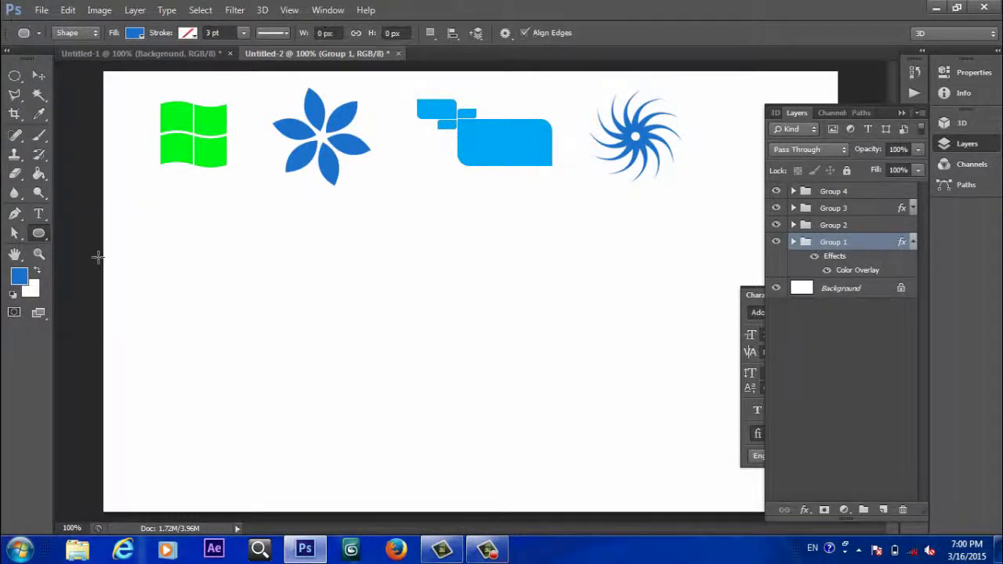
- Shift-drag a trial blue circle below the icons, then undo it
mouse_move(247, 241)
left_mouse_down()
mouse_move(394, 332)
mouse_move(424, 431)
left_mouse_up()
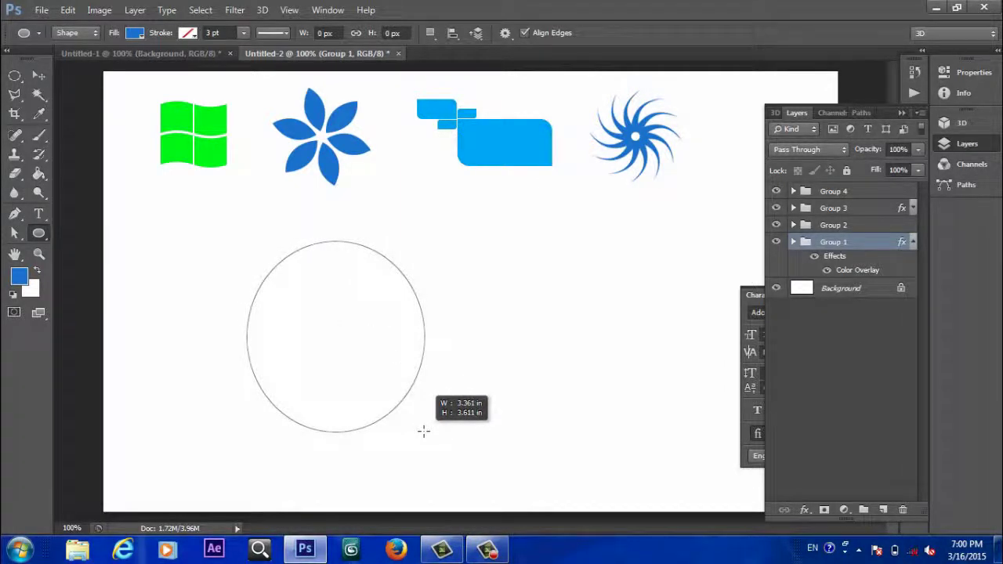
key("shift")
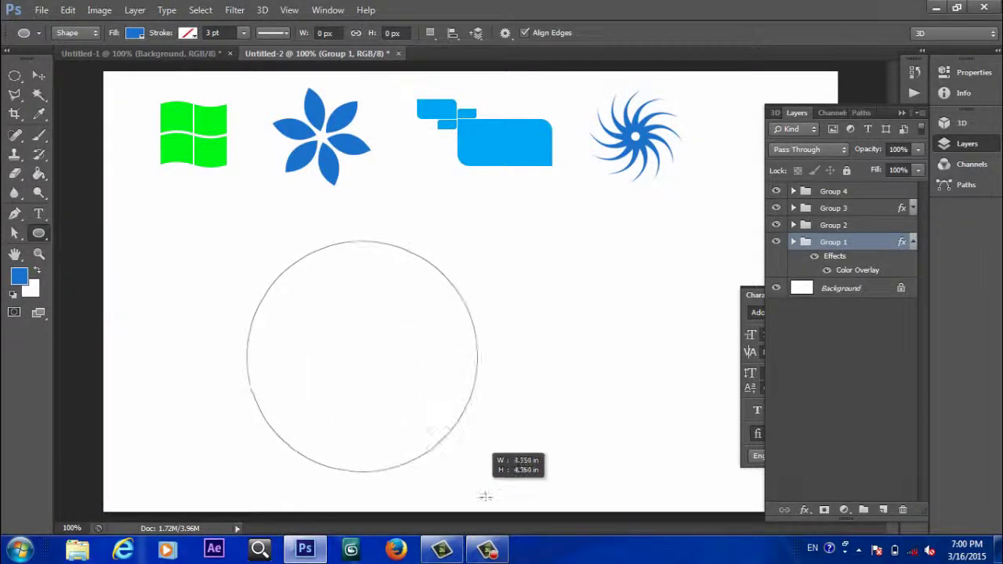
mouse_move(424, 431)
left_mouse_down()
mouse_move(347, 357)
mouse_move(415, 390)
left_mouse_up()
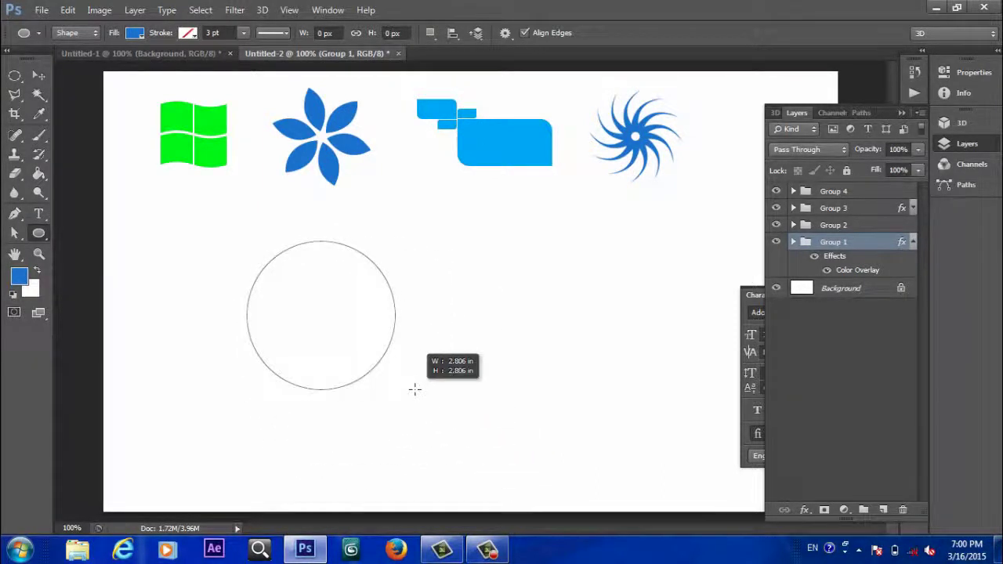
mouse_move(415, 389)
left_mouse_down()
mouse_move(630, 401)
mouse_move(619, 343)
mouse_move(612, 366)
mouse_move(625, 453)
mouse_move(546, 459)
mouse_move(486, 430)
mouse_move(486, 385)
mouse_move(556, 388)
mouse_move(528, 324)
mouse_move(438, 363)
left_mouse_up()
left_click_drag(457, 436, 442, 441)
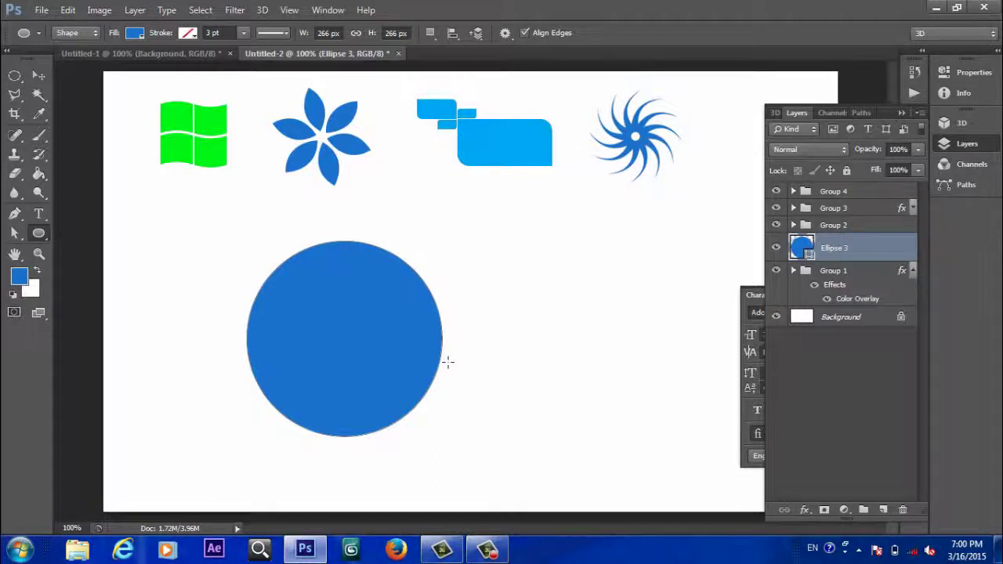
key("ctrl+z")
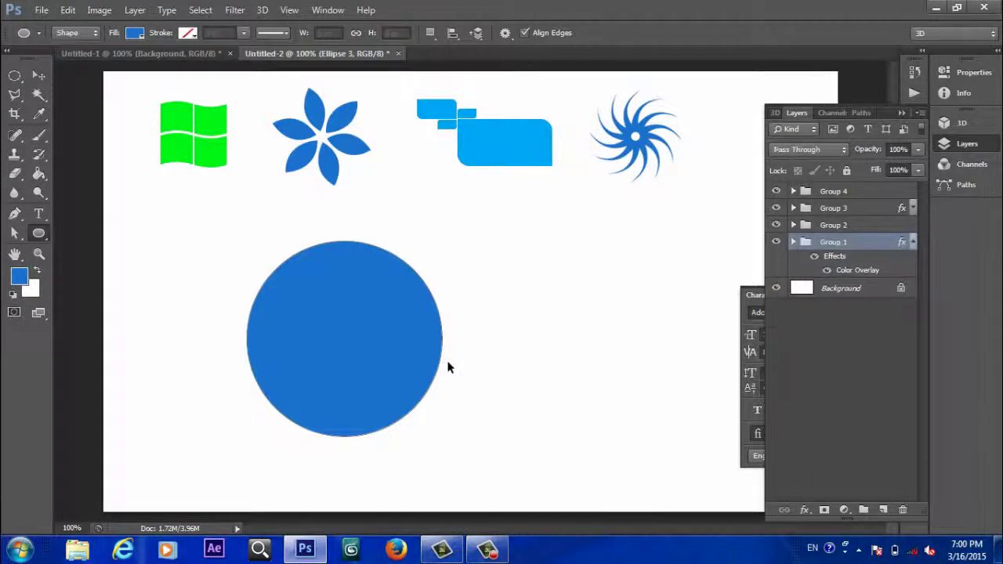
right_click(45, 237)
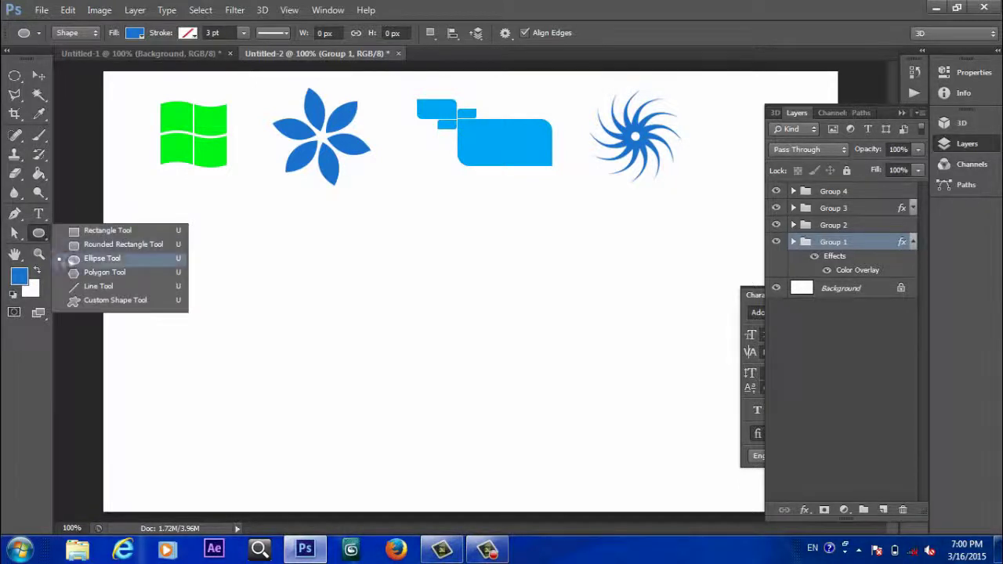
- Draw a blue pentagon below the flower with the Polygon Tool and set Sides to 6
left_click(95, 273)
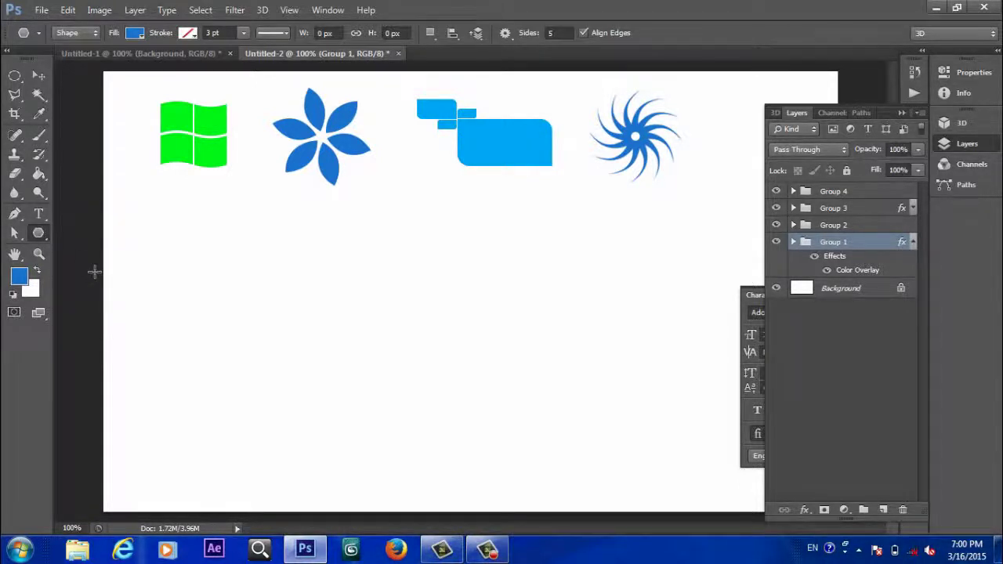
left_click_drag(275, 272, 328, 341)
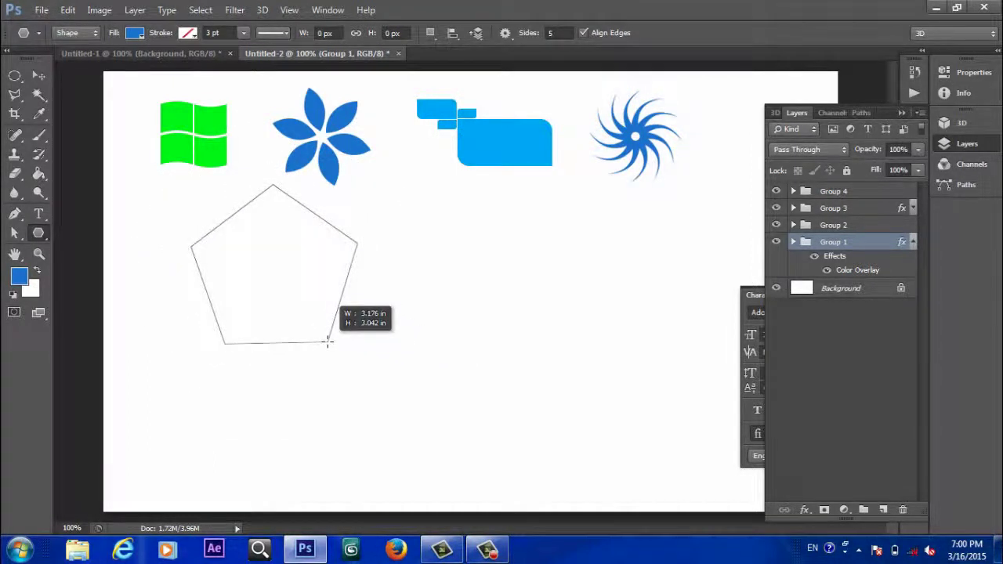
left_click_drag(328, 342, 334, 354)
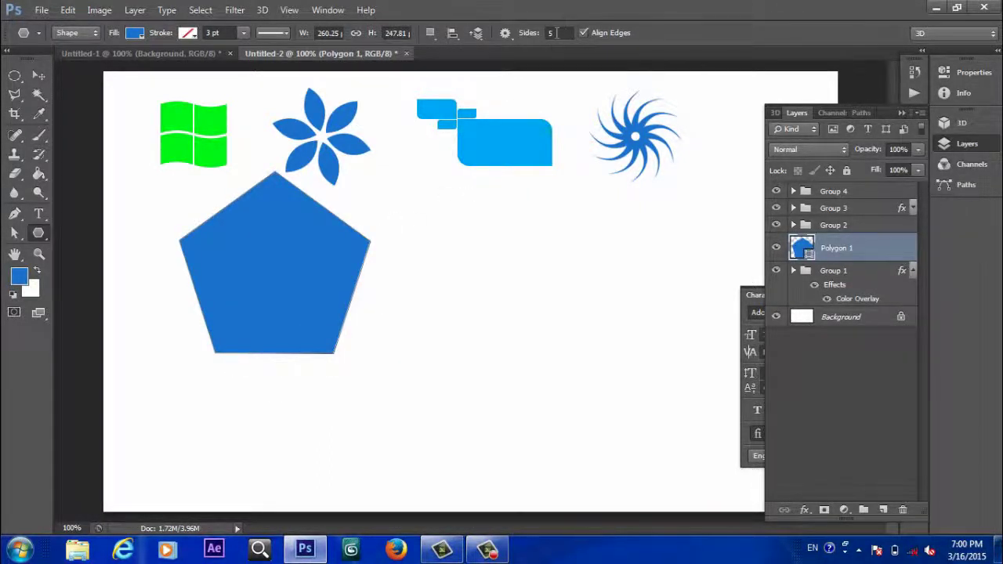
left_click(558, 33)
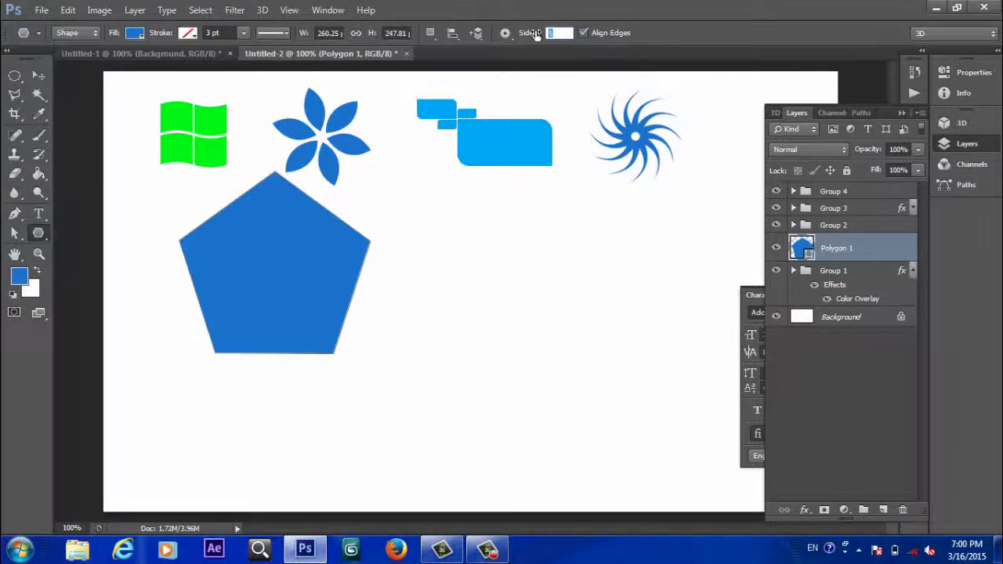
type("6")
- Replace the blue pentagon with an 8-sided octagon and move it toward the canvas centre
key("ctrl+z")
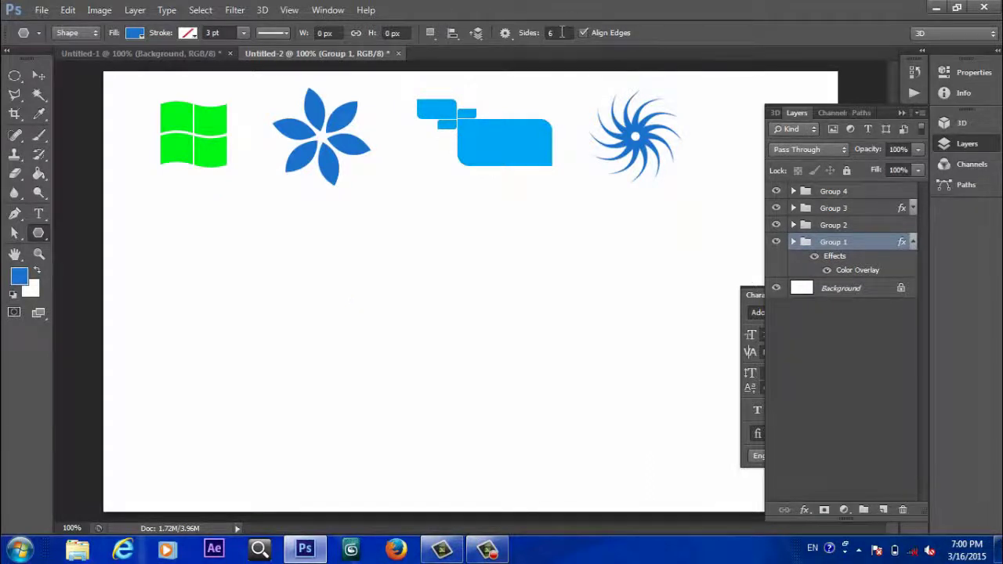
double_click(557, 33)
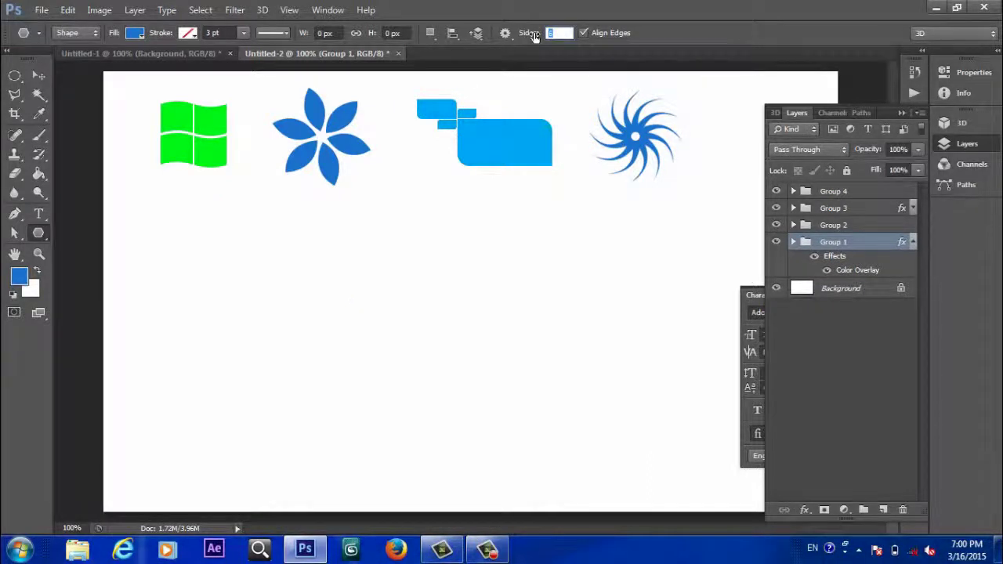
type("8")
mouse_move(327, 217)
left_mouse_down()
mouse_move(355, 325)
mouse_move(373, 325)
left_mouse_up()
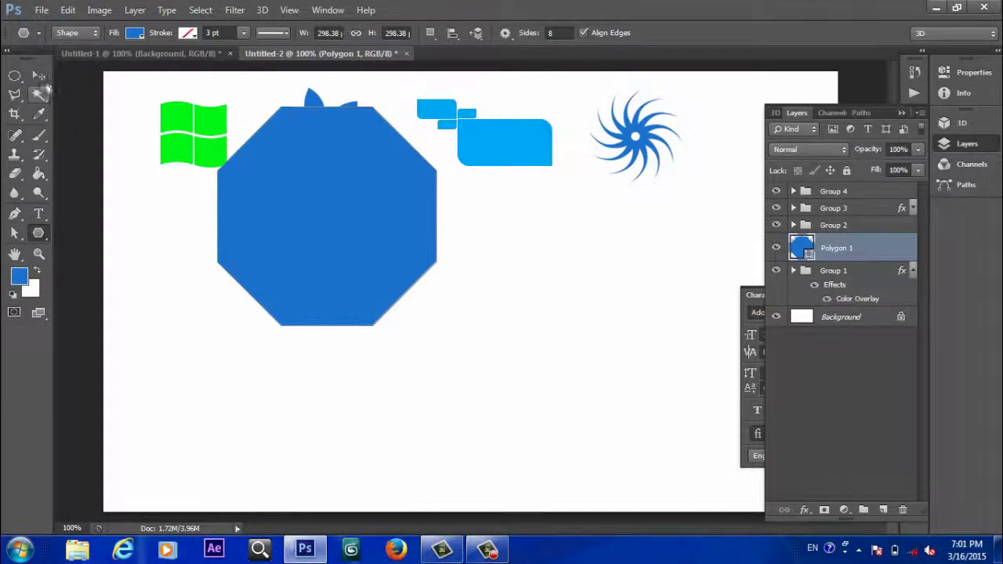
left_click(43, 77)
left_click_drag(393, 264, 514, 386)
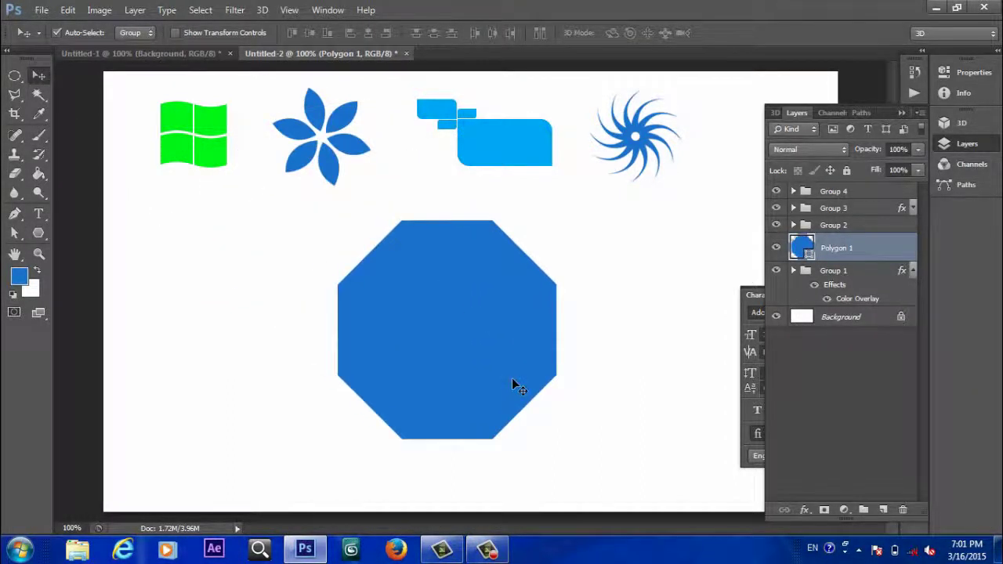
- Raise the polygon side count, open and cancel Create Polygon, then delete the octagon
left_click(44, 231)
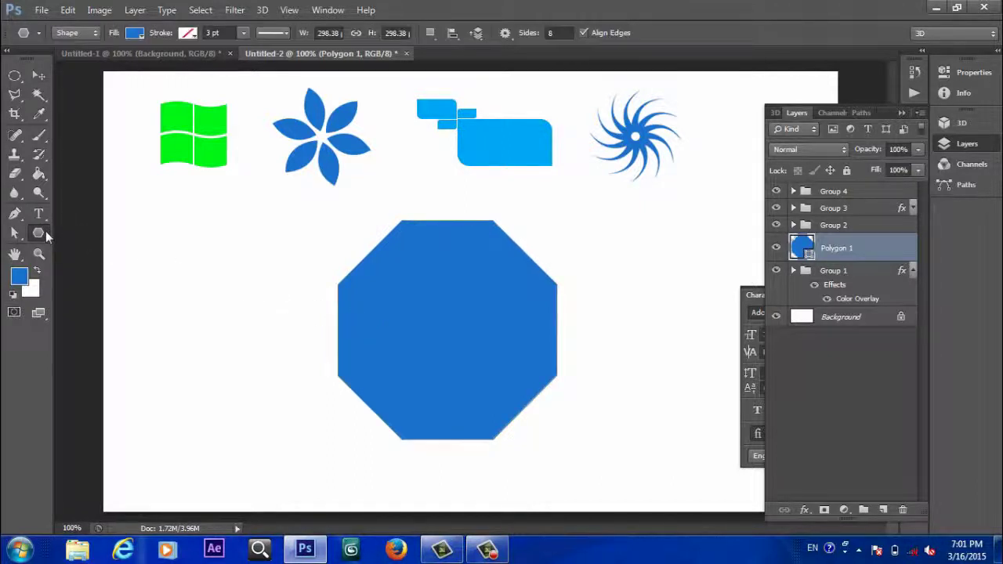
left_click(556, 33)
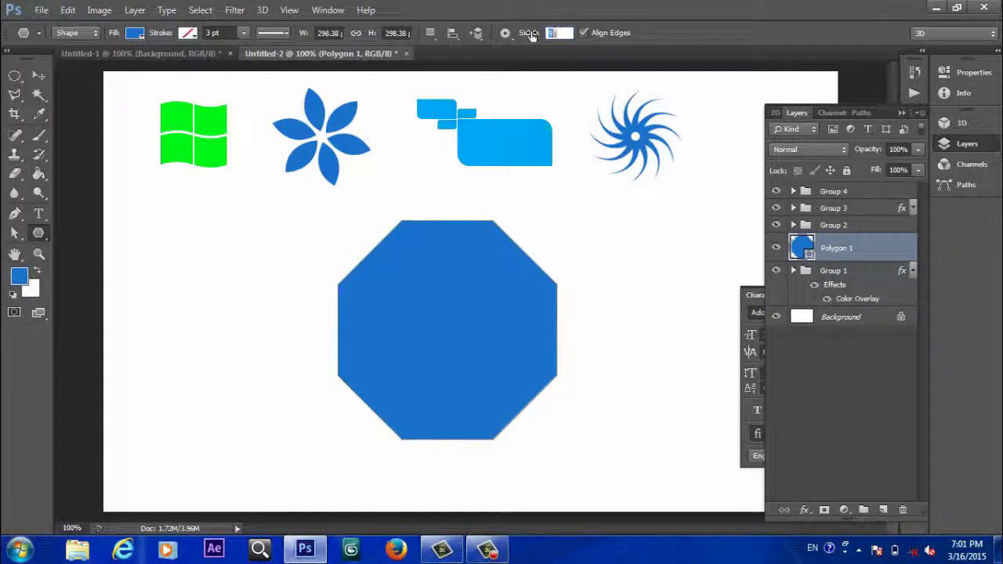
key("Up")
key("Up")
key("Up")
left_click(445, 329)
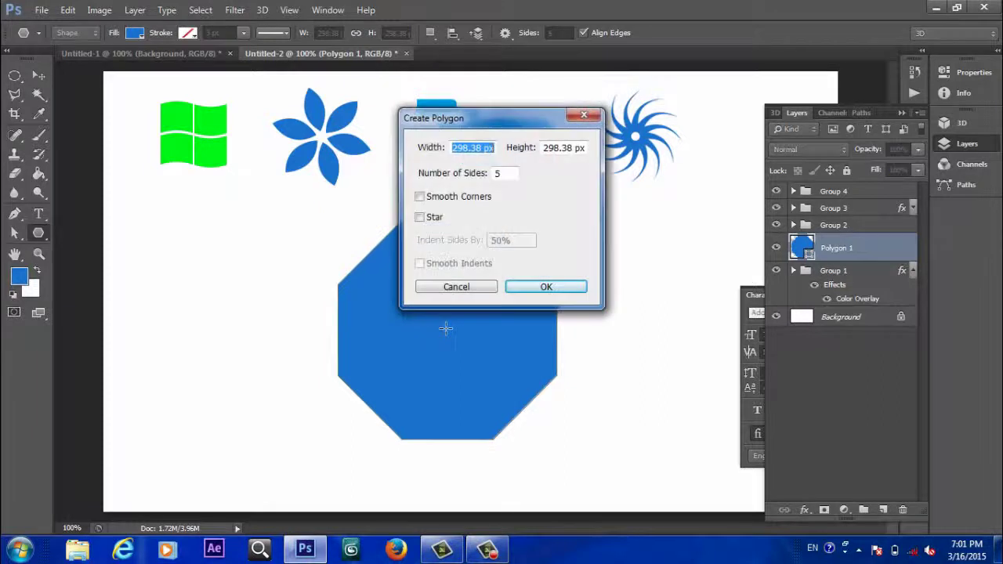
left_click(461, 287)
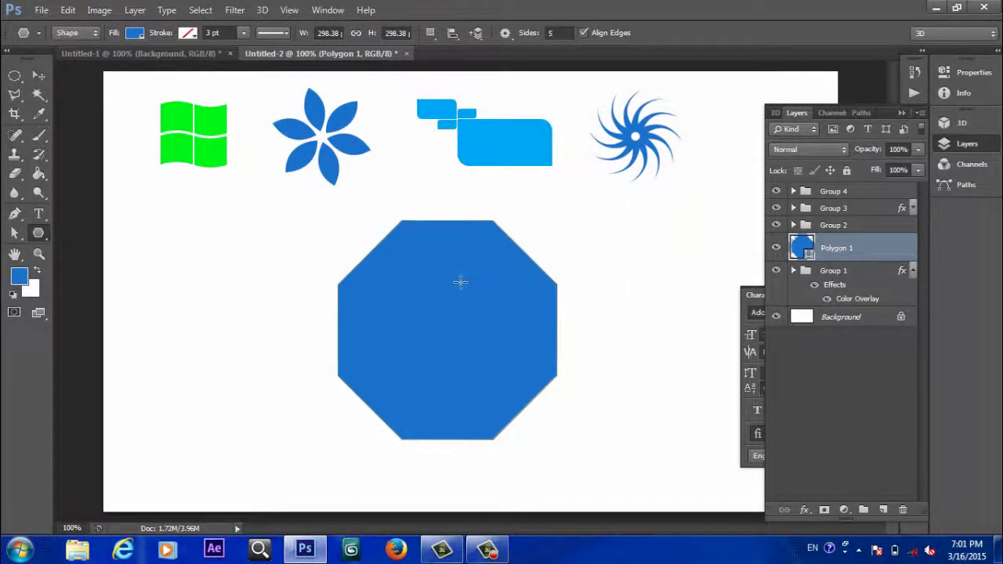
key("ctrl+z")
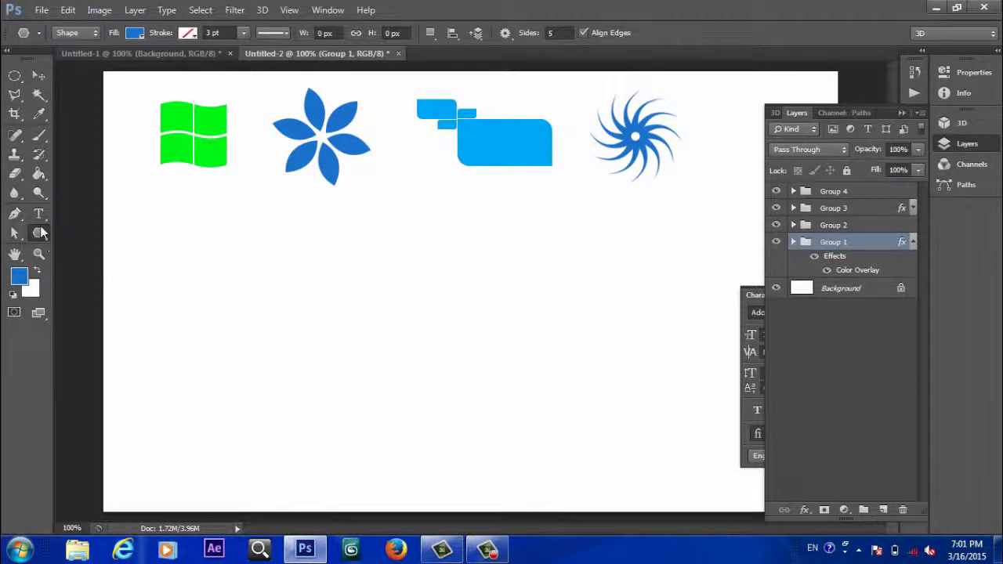
right_click(46, 239)
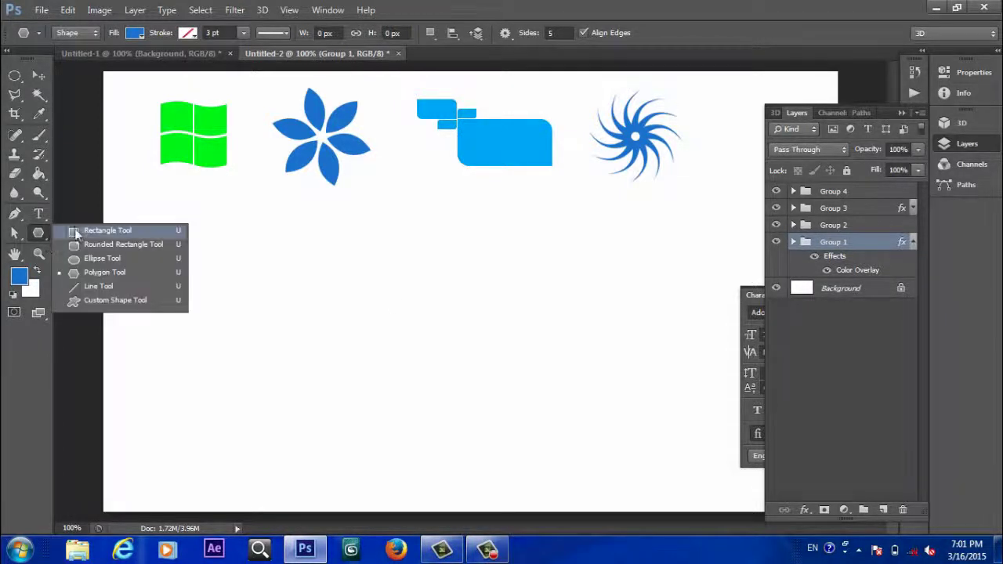
left_click(87, 233)
left_click(85, 228)
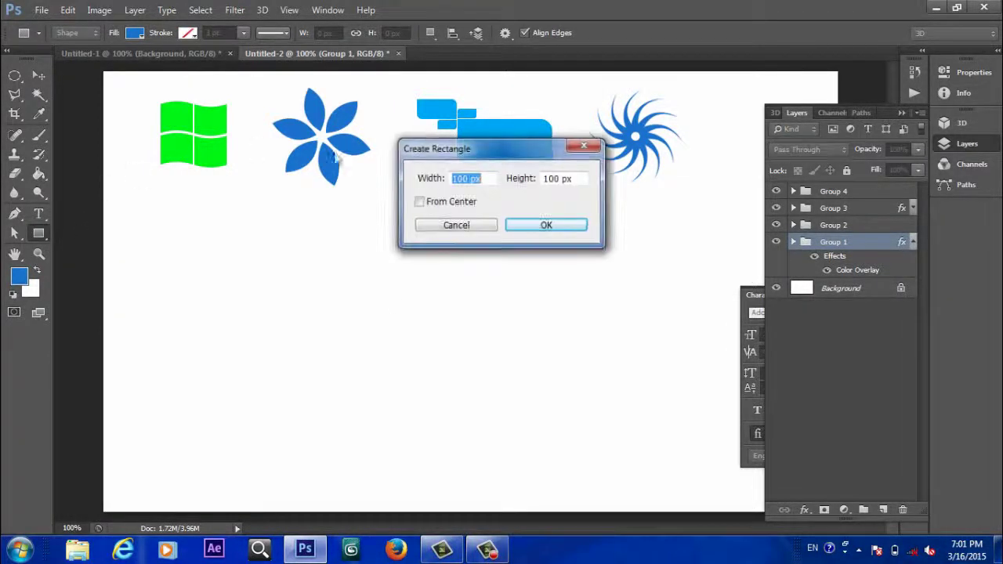
left_click(457, 225)
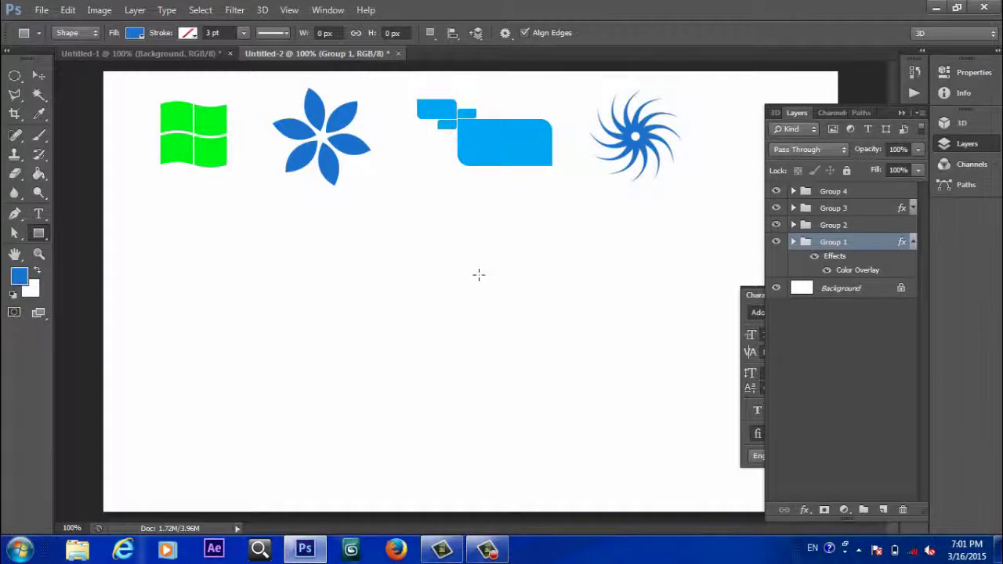
left_click(478, 275)
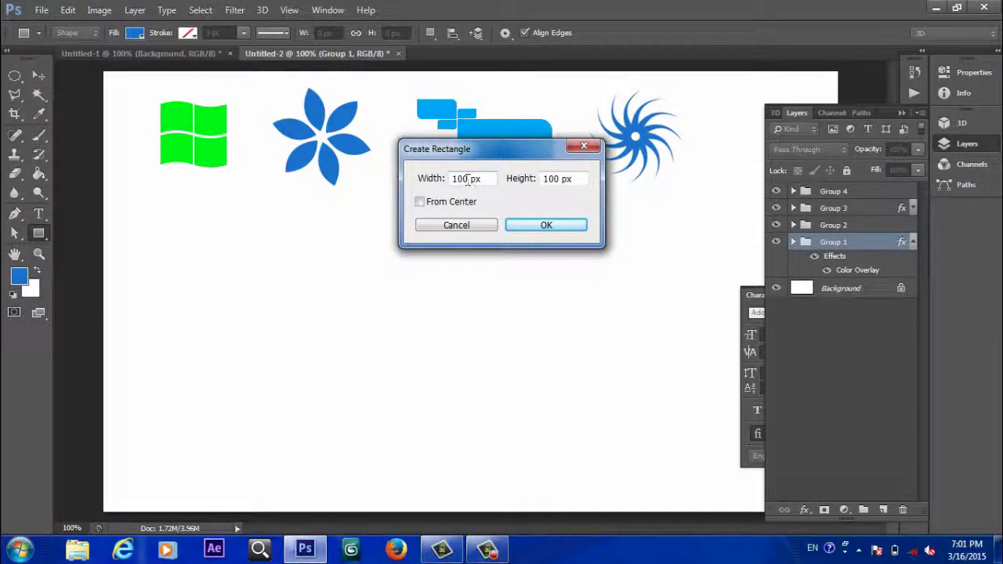
left_click_drag(468, 181, 441, 181)
type("3")
type("00")
double_click(560, 179)
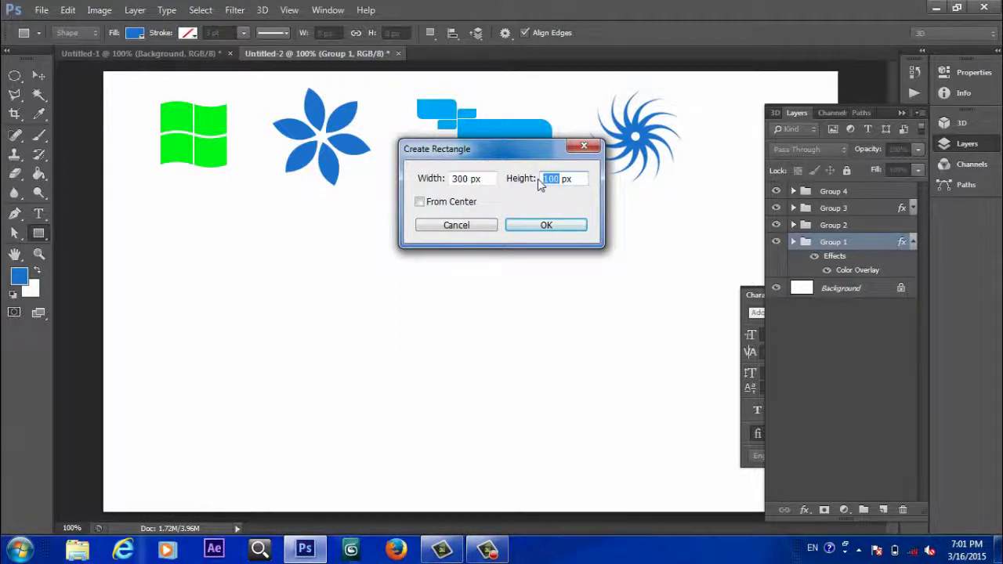
type("400")
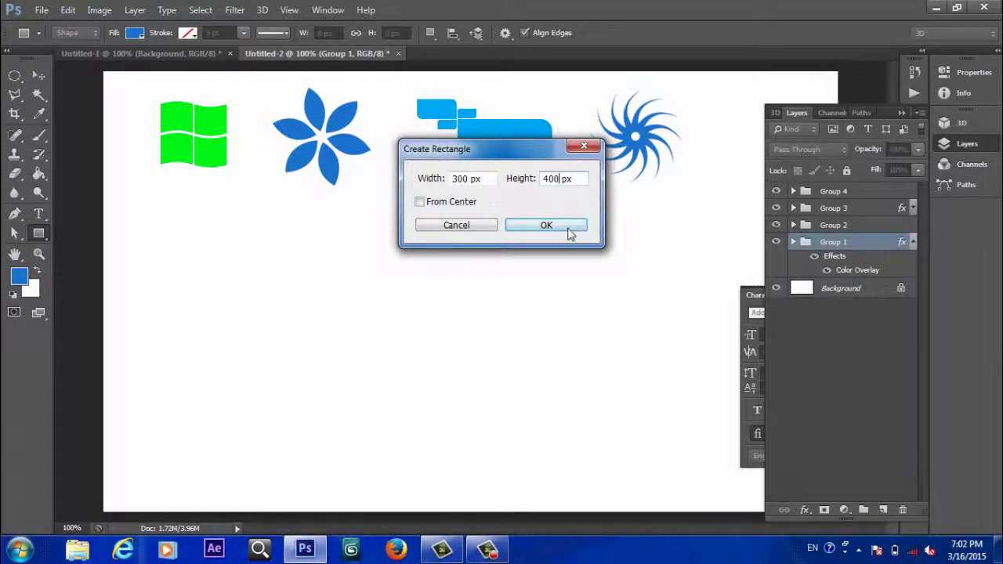
left_click(565, 227)
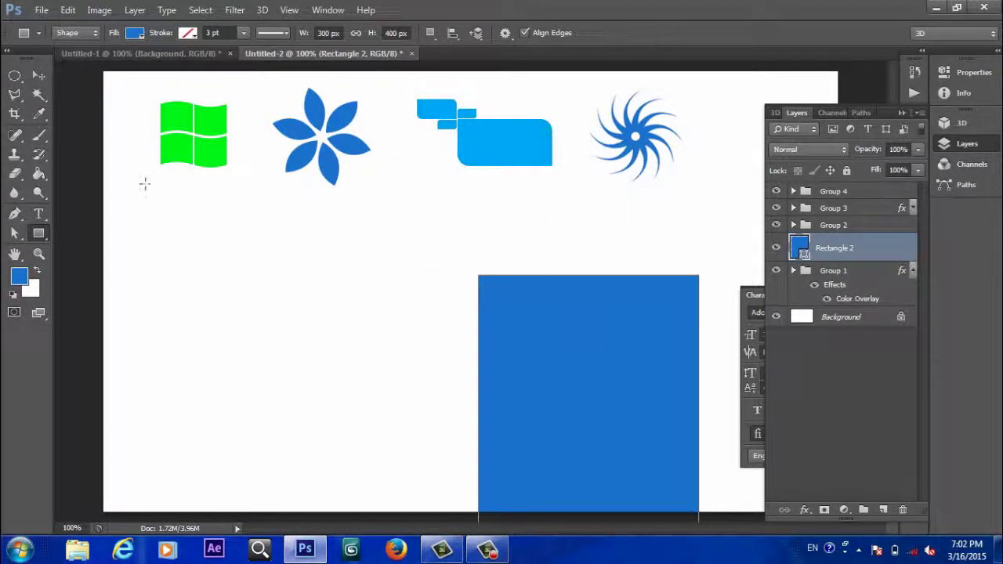
left_click(39, 94)
left_click(38, 76)
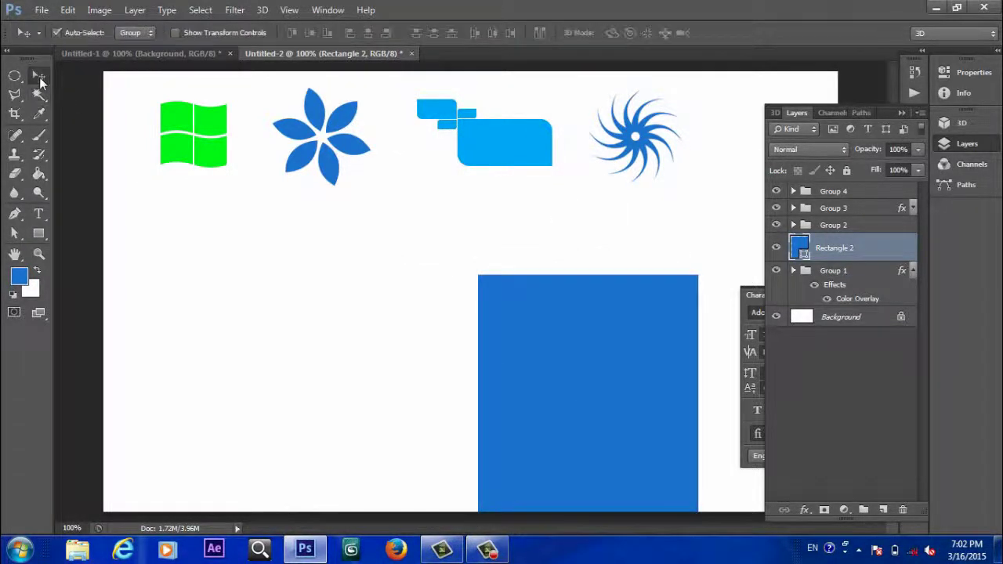
mouse_move(537, 384)
left_mouse_down()
mouse_move(407, 249)
mouse_move(376, 287)
mouse_move(401, 303)
left_mouse_up()
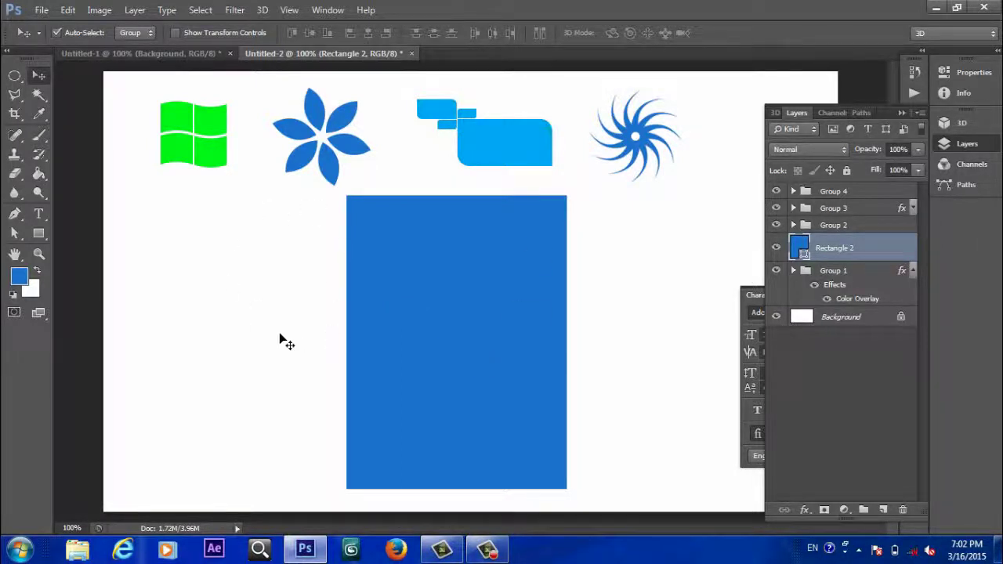
key("Delete")
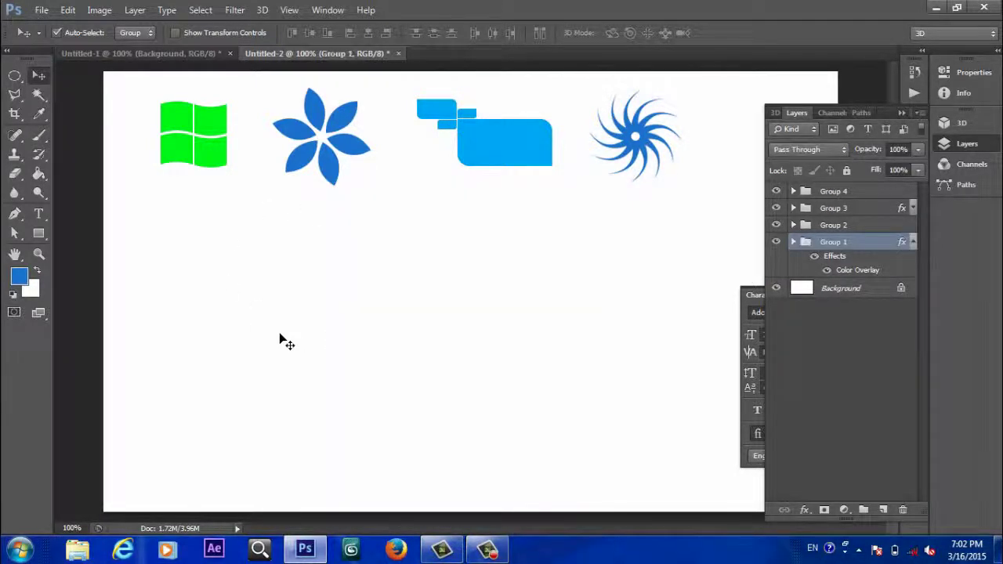
- Draw a horizontal 382 px line below the icons with the Line Tool, discarding a diagonal first attempt
left_click(37, 233)
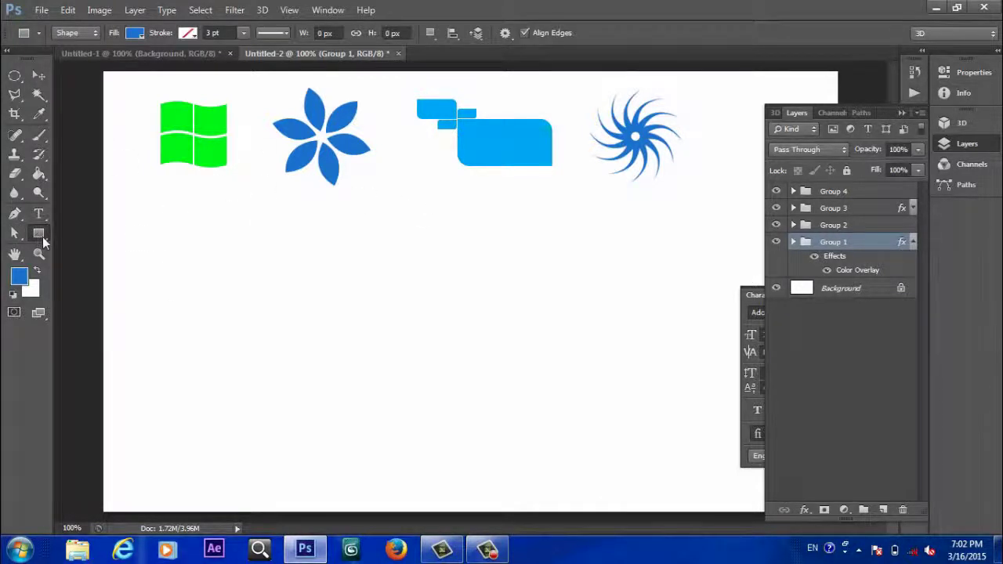
right_click(43, 237)
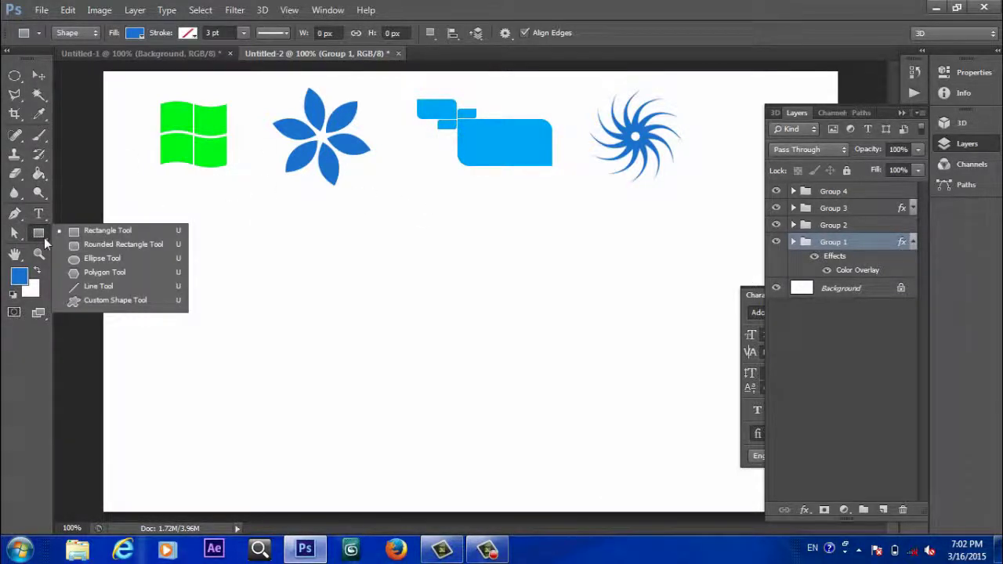
left_click(102, 287)
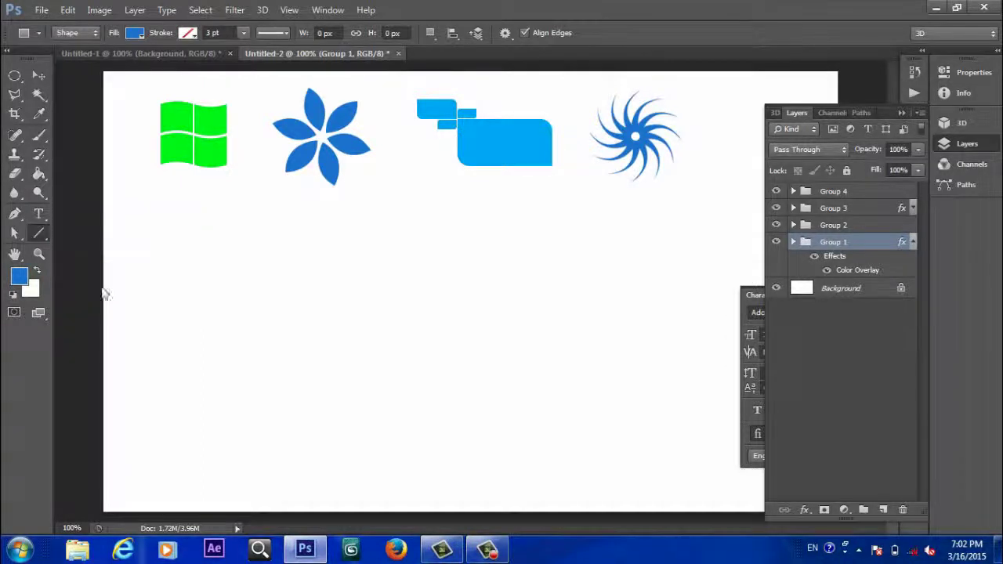
mouse_move(251, 298)
left_mouse_down()
mouse_move(615, 356)
mouse_move(422, 143)
mouse_move(376, 233)
left_mouse_up()
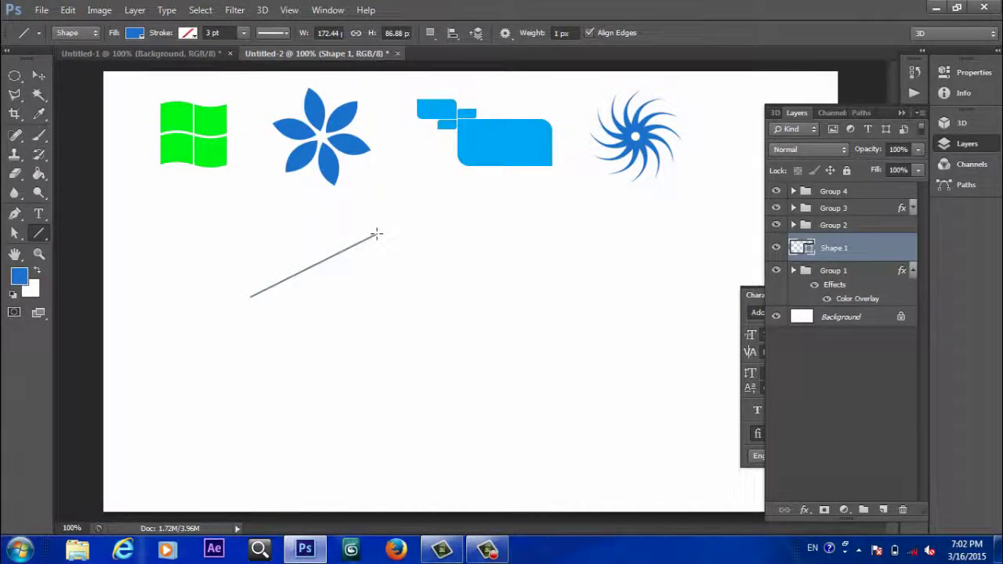
key("ctrl+z")
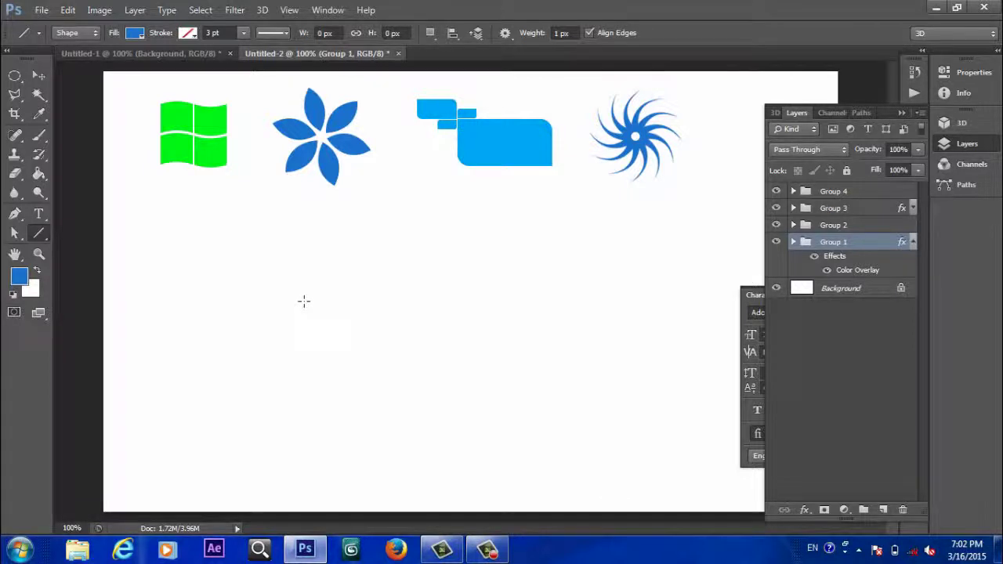
mouse_move(304, 301)
left_mouse_down()
mouse_move(690, 280)
mouse_move(584, 272)
left_mouse_up()
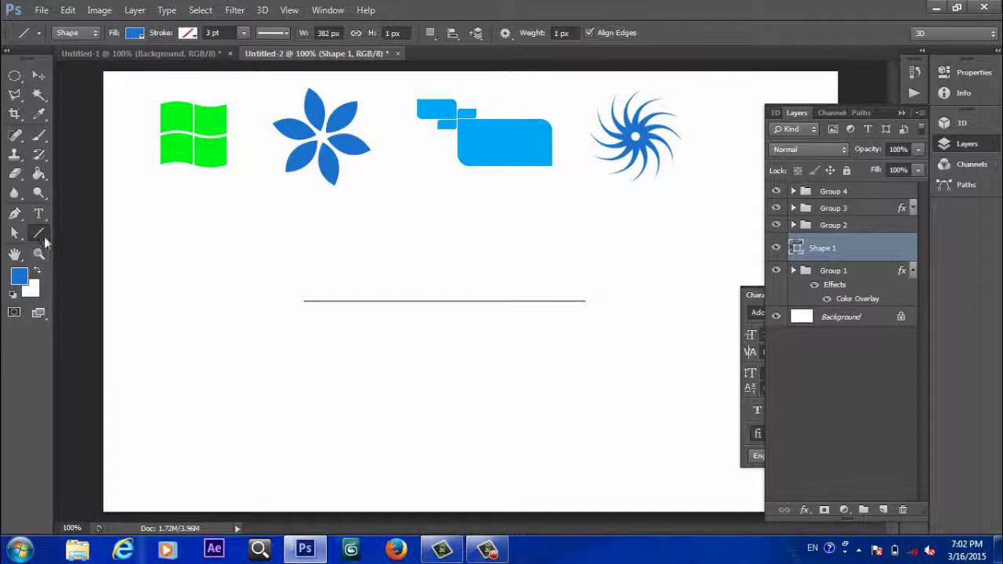
- Switch to the Custom Shape Tool, dismissing the shape size prompt without creating anything
right_click(45, 238)
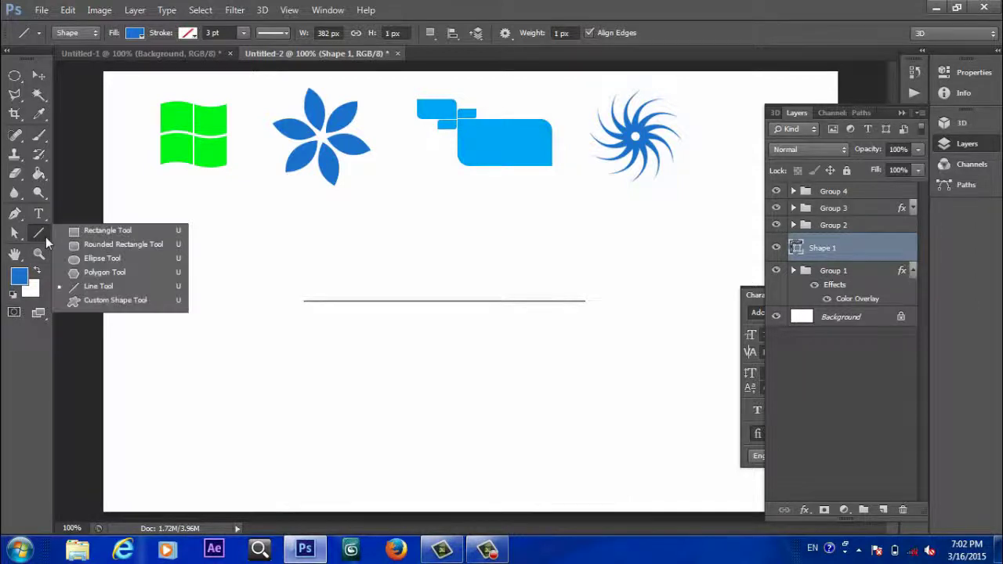
left_click(92, 304)
left_click(445, 256)
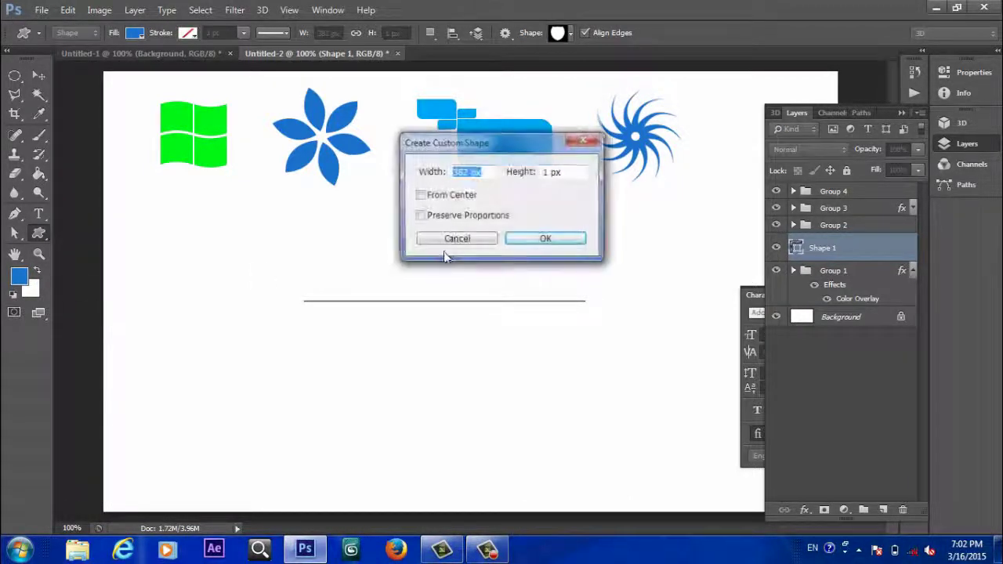
left_click(481, 238)
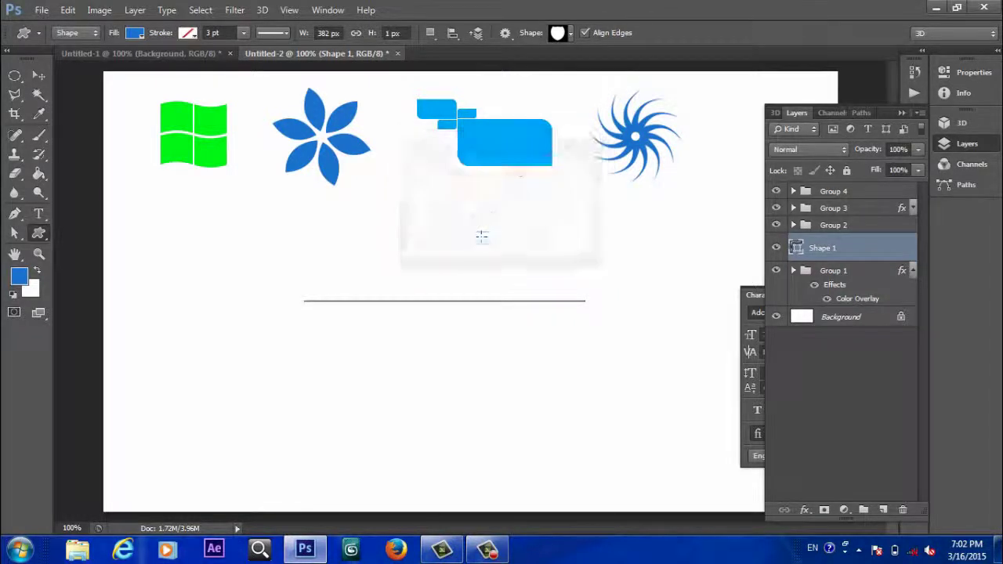
- Choose the wrench-and-hammer tools shape, try a 382×1 px shape, and undo it
left_click(570, 32)
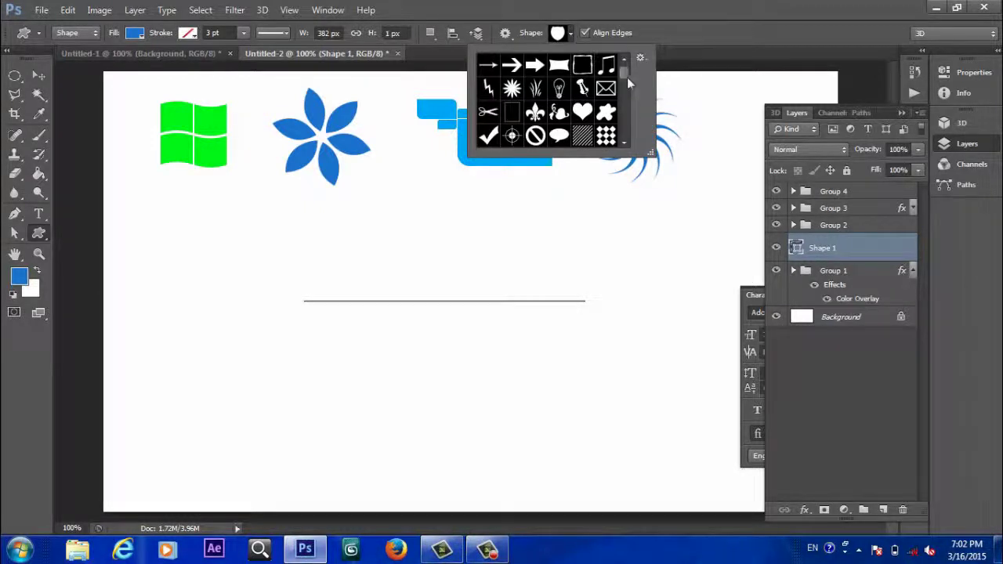
left_click_drag(626, 75, 622, 135)
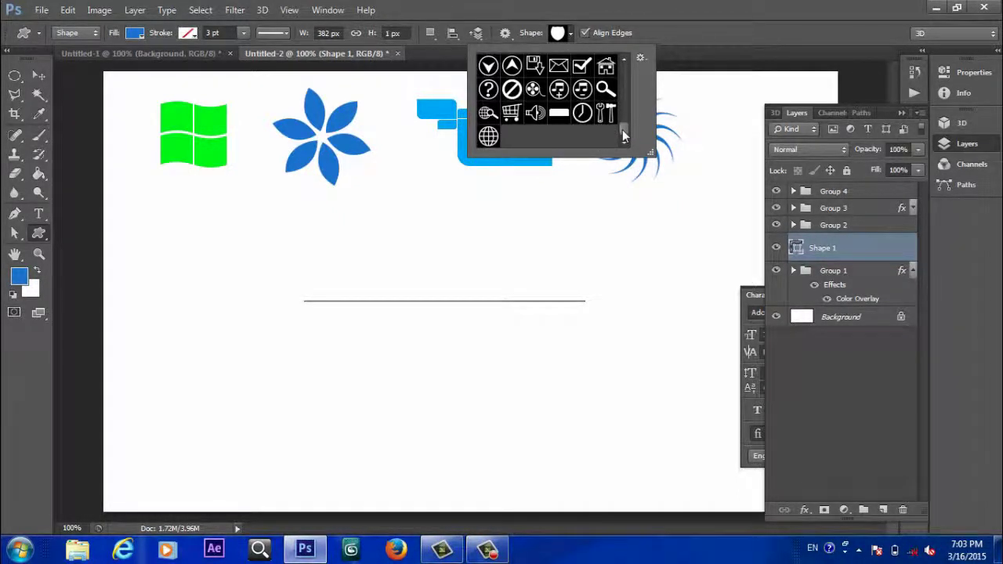
left_click(606, 112)
left_click(460, 224)
left_click(460, 224)
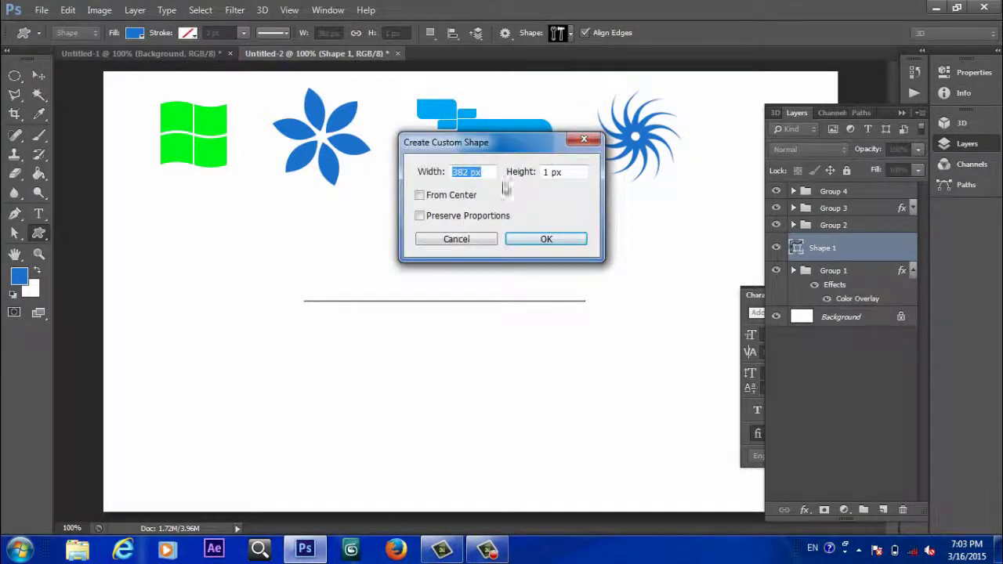
left_click(534, 244)
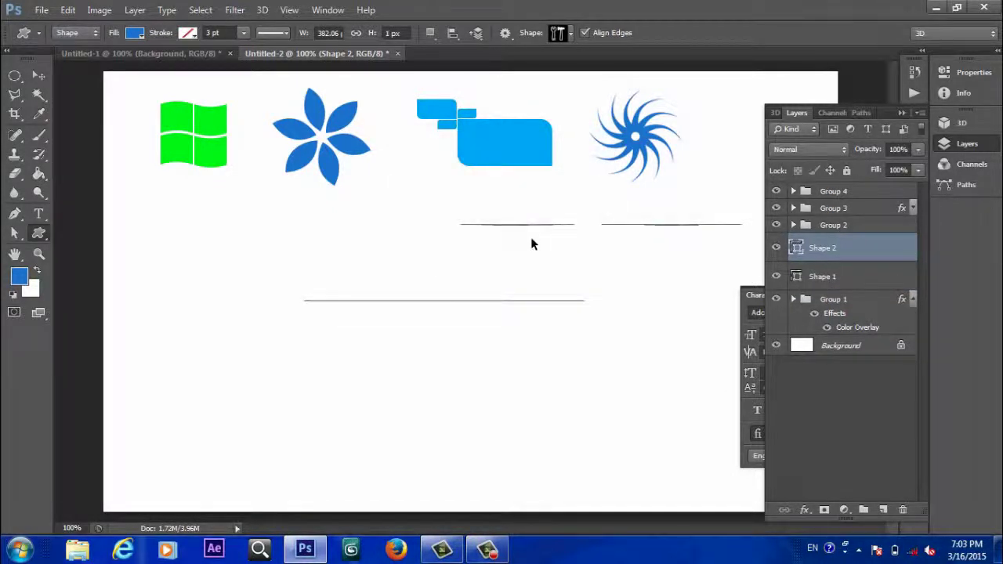
key("ctrl+z")
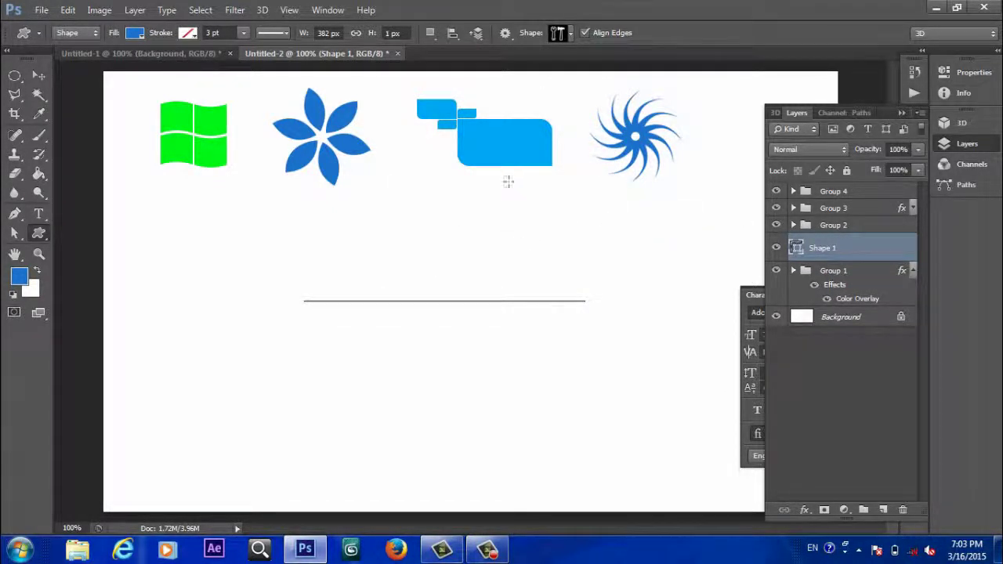
left_click(510, 215)
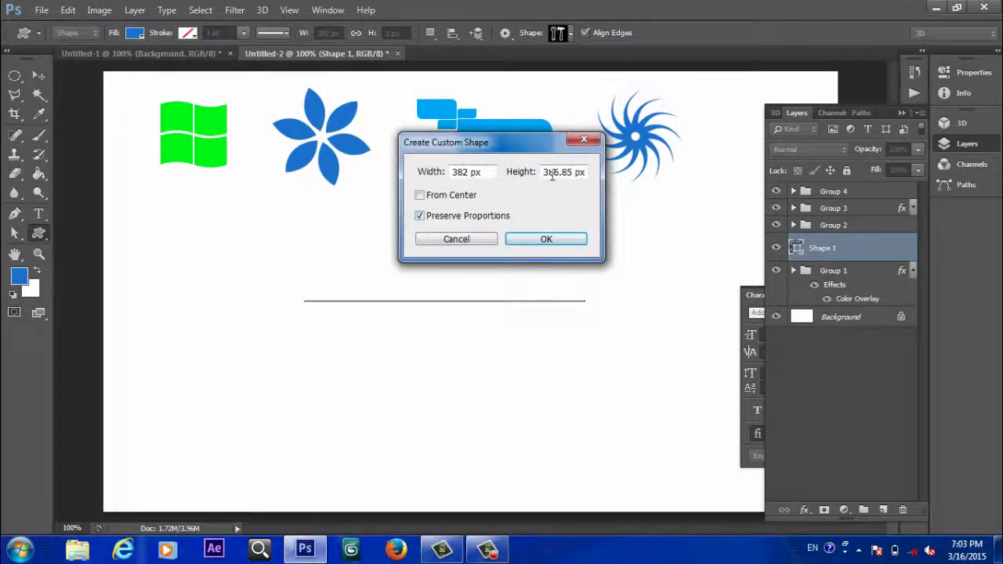
double_click(464, 171)
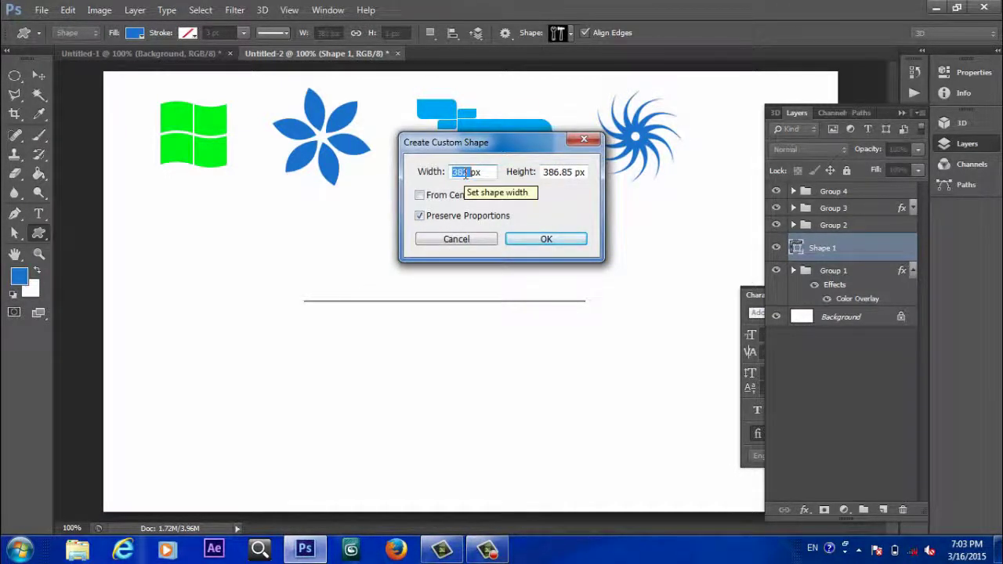
type("20")
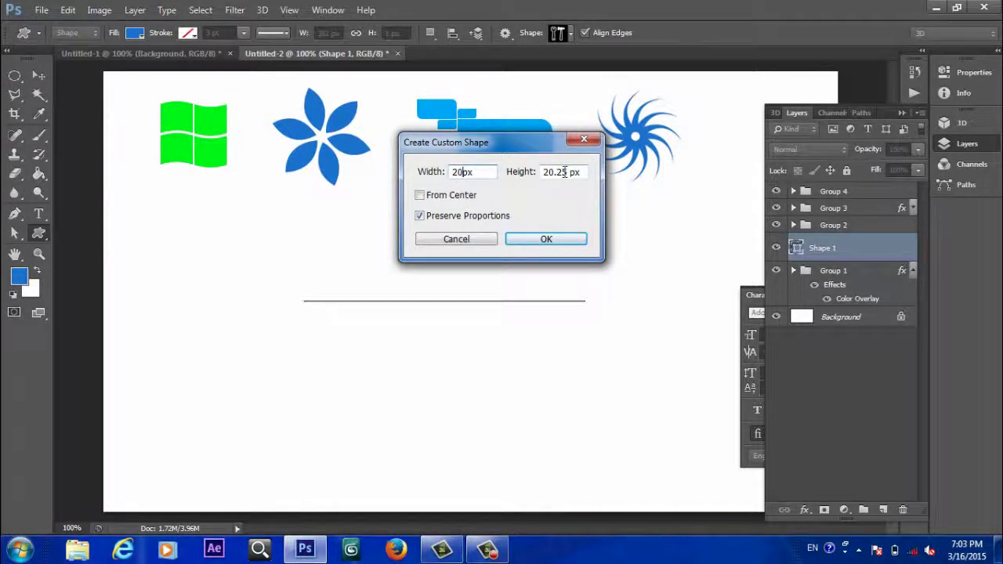
left_click_drag(568, 171, 542, 173)
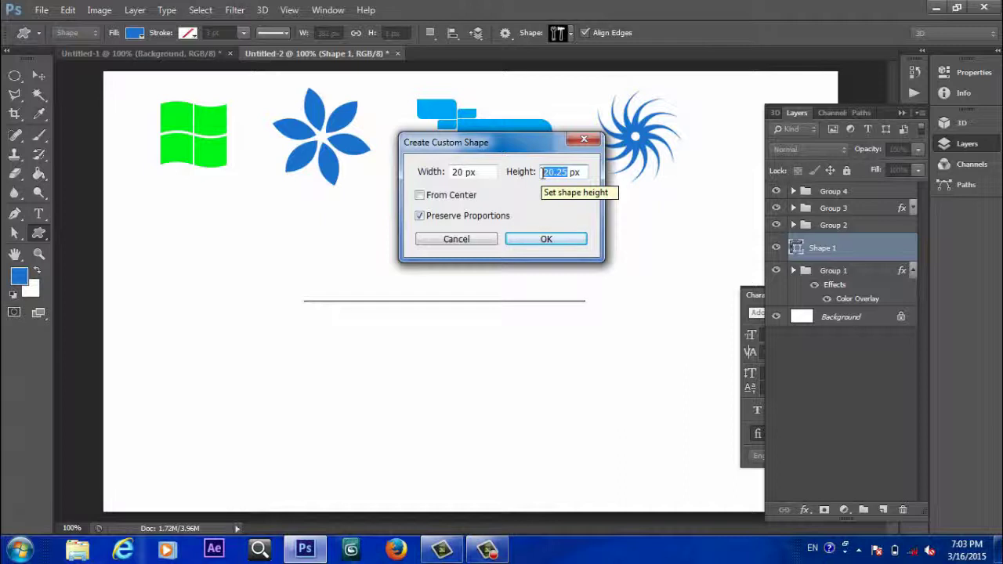
left_click(544, 241)
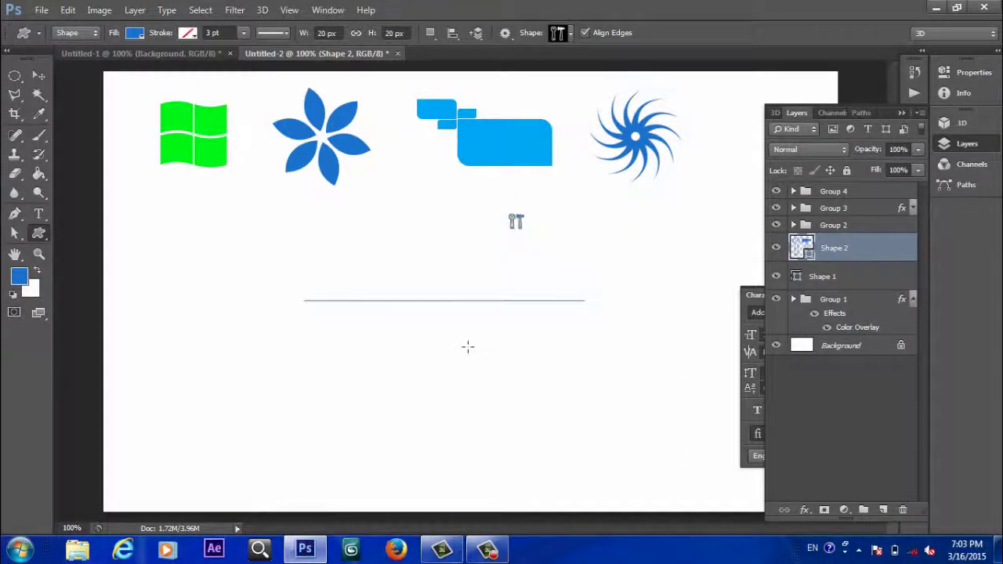
key("ctrl+t")
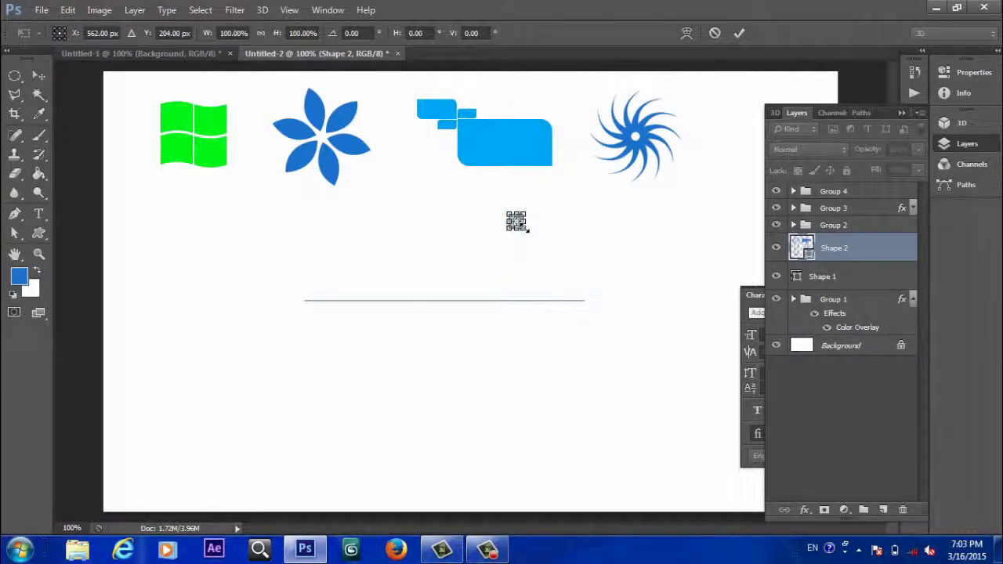
left_click_drag(528, 228, 576, 325)
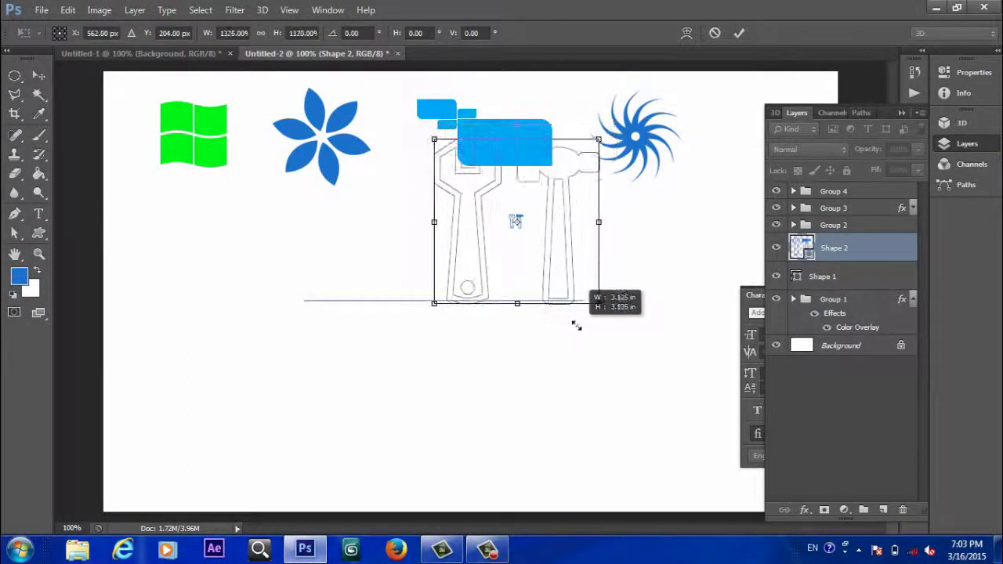
left_click_drag(463, 264, 460, 373)
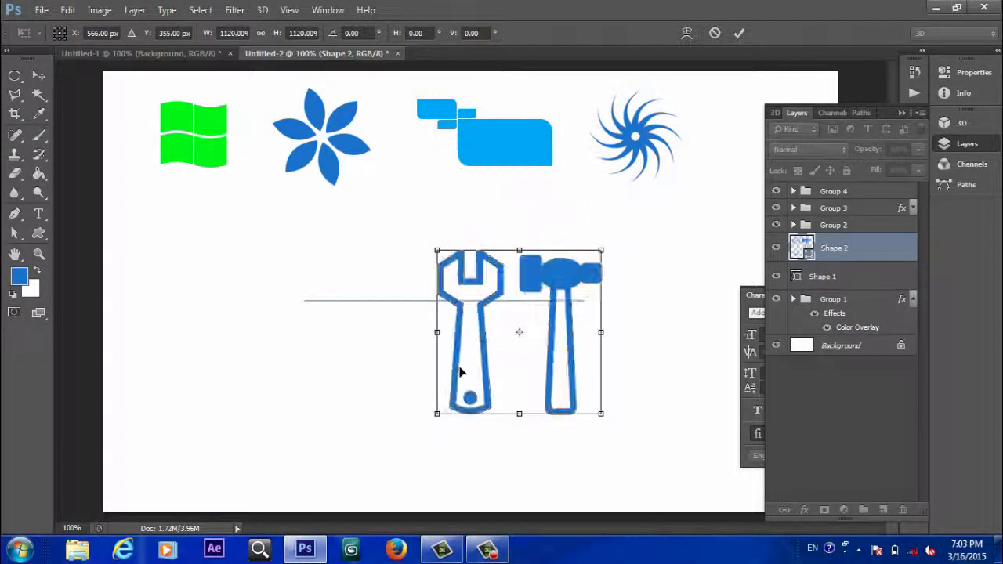
left_click(739, 33)
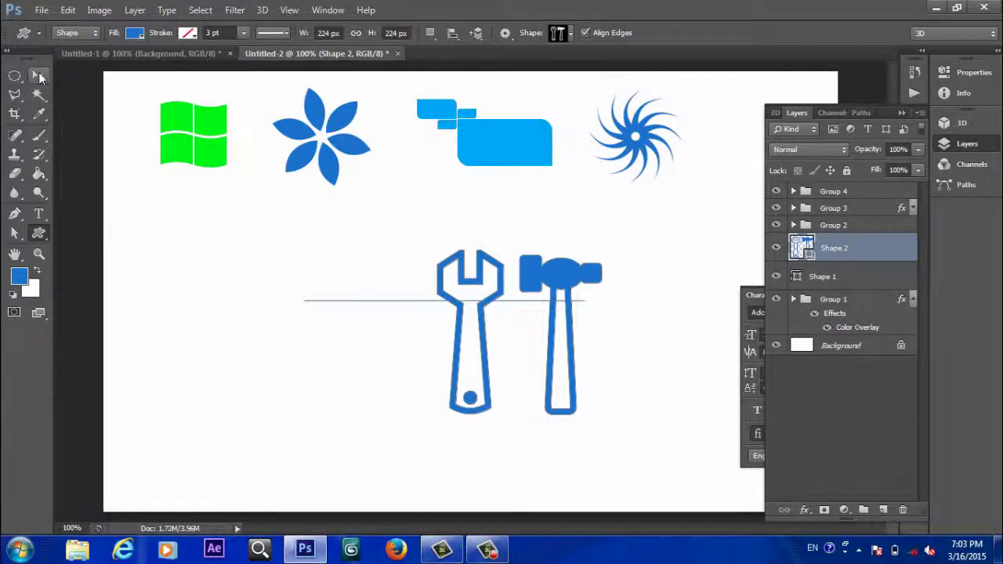
left_click(39, 76)
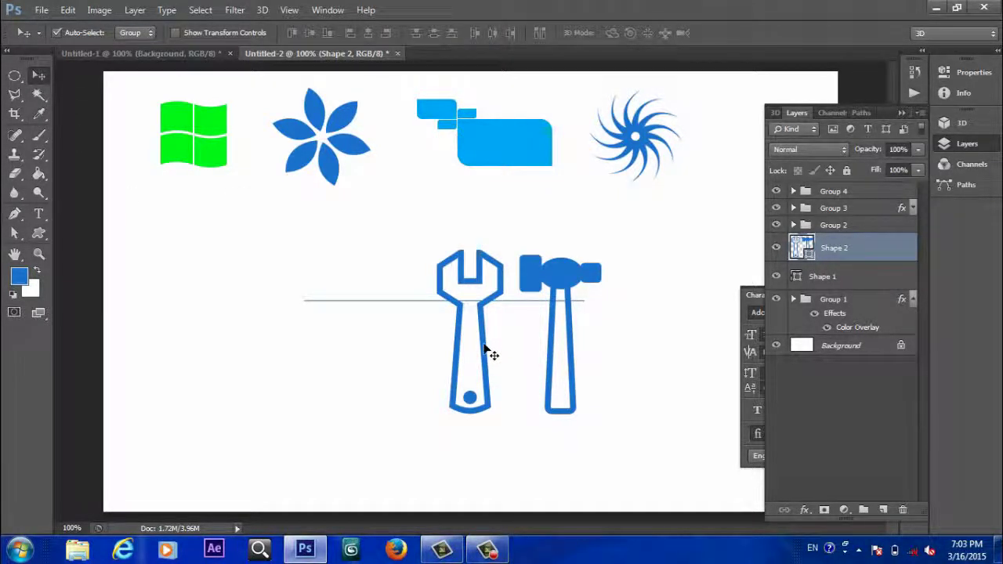
left_click_drag(486, 350, 376, 342)
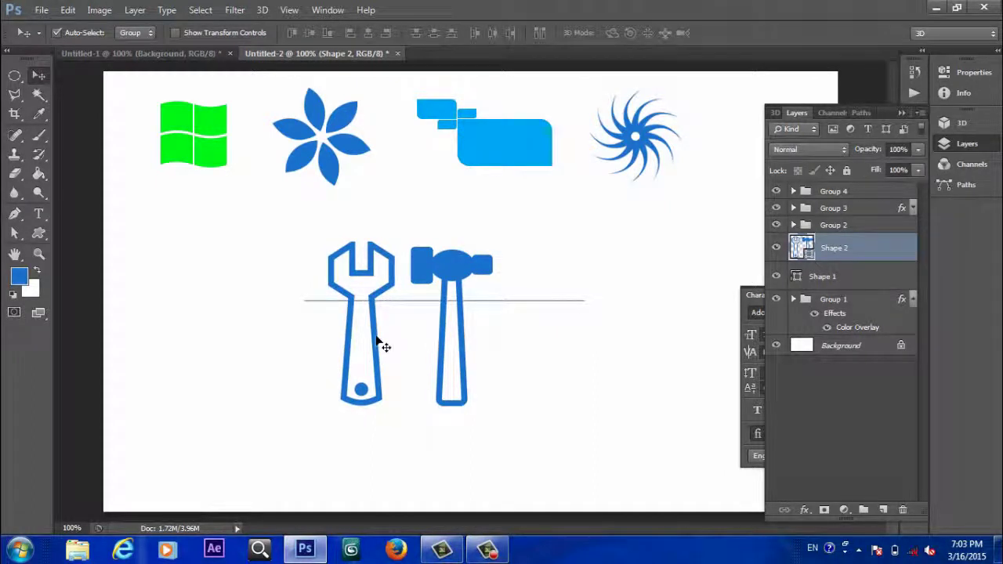
key("Delete")
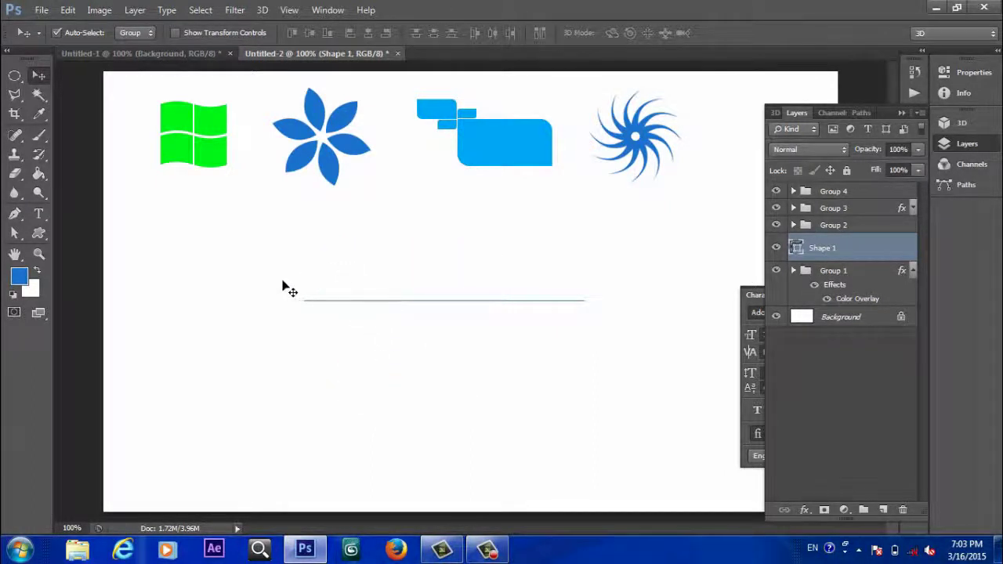
mouse_move(283, 281)
left_mouse_down()
mouse_move(535, 369)
mouse_move(672, 359)
left_mouse_up()
- Delete the thin horizontal line and open the shape tools list from the Custom Shape Tool
key("Delete")
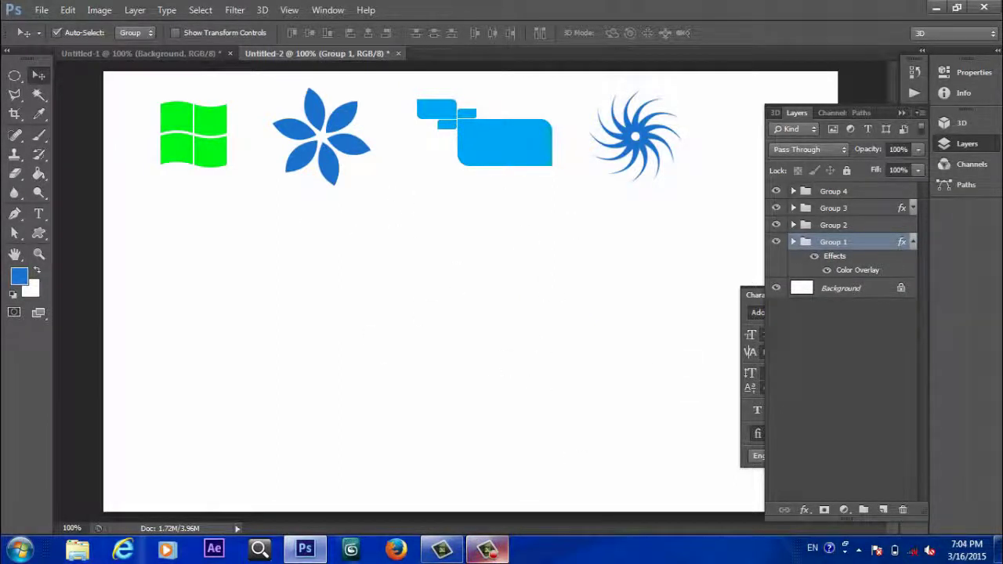
left_click(487, 550)
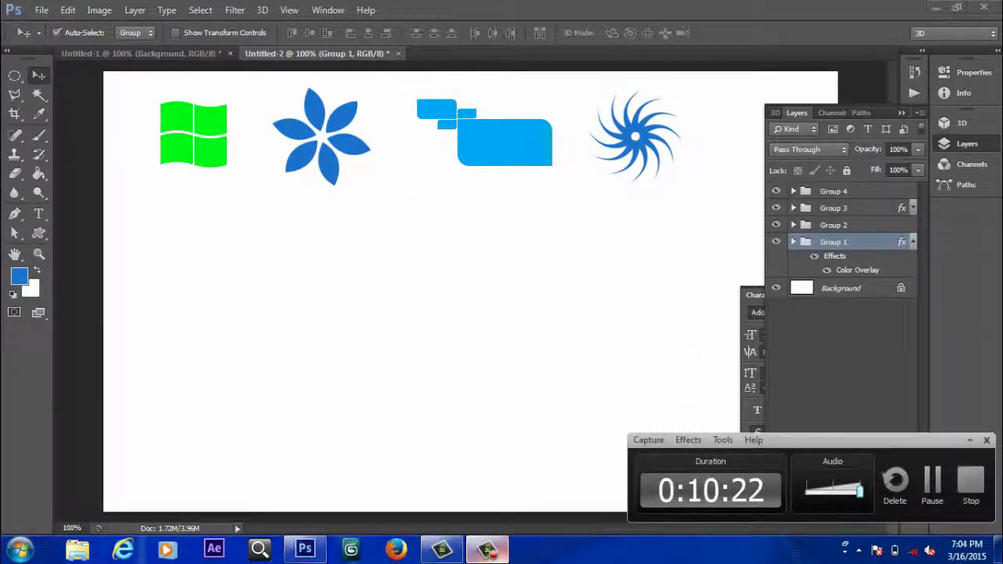
left_click(487, 551)
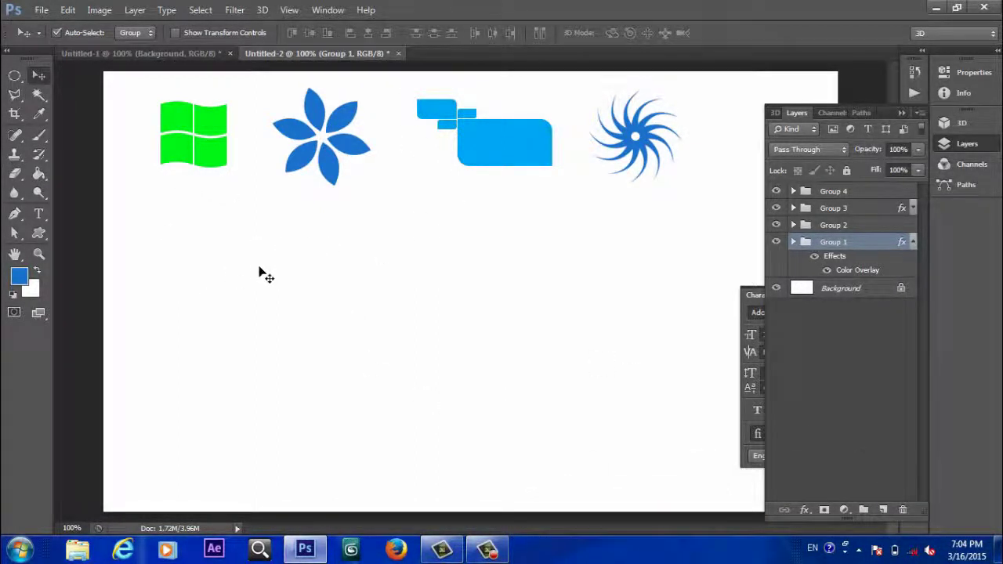
left_click(40, 233)
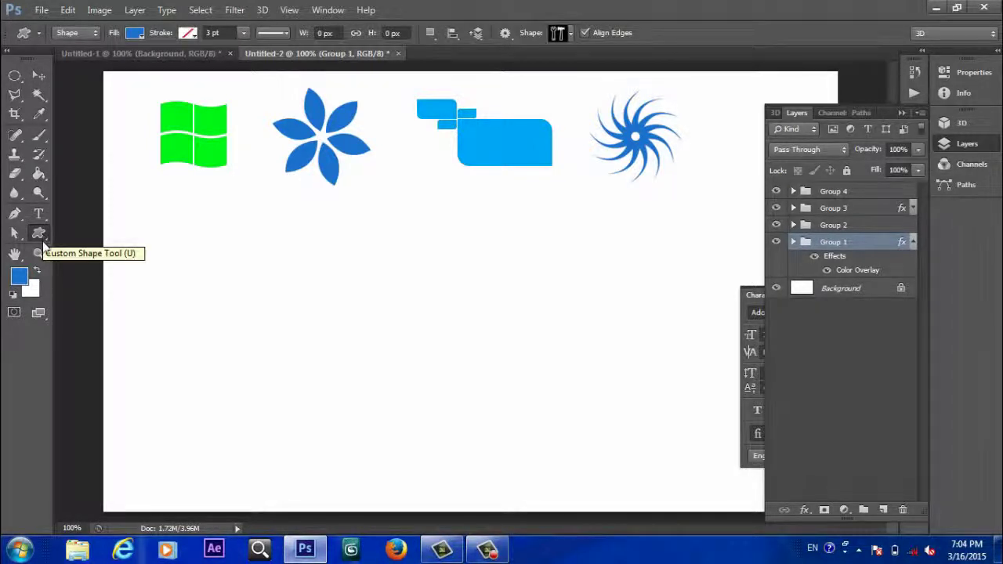
left_click_drag(46, 238, 92, 244)
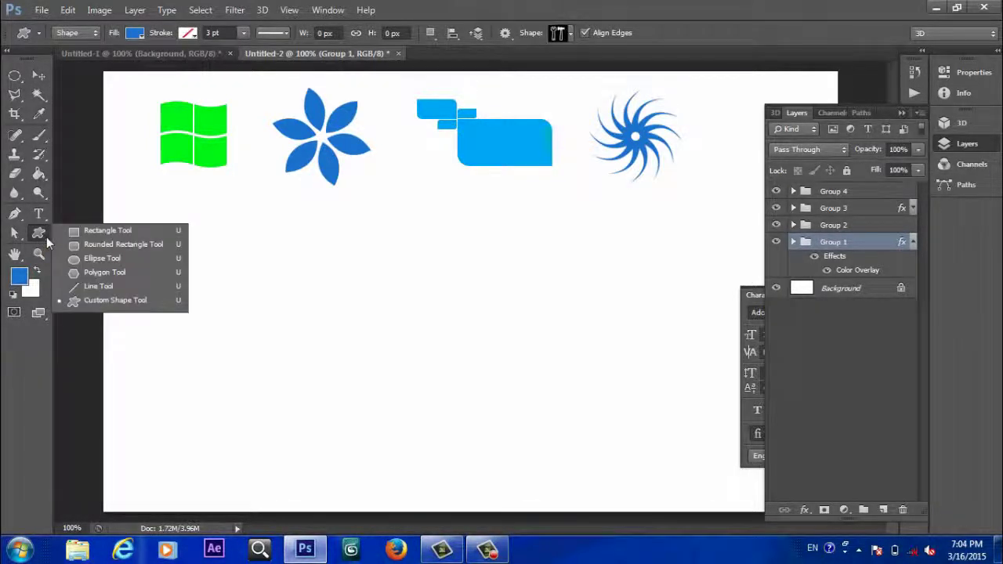
left_click(99, 257)
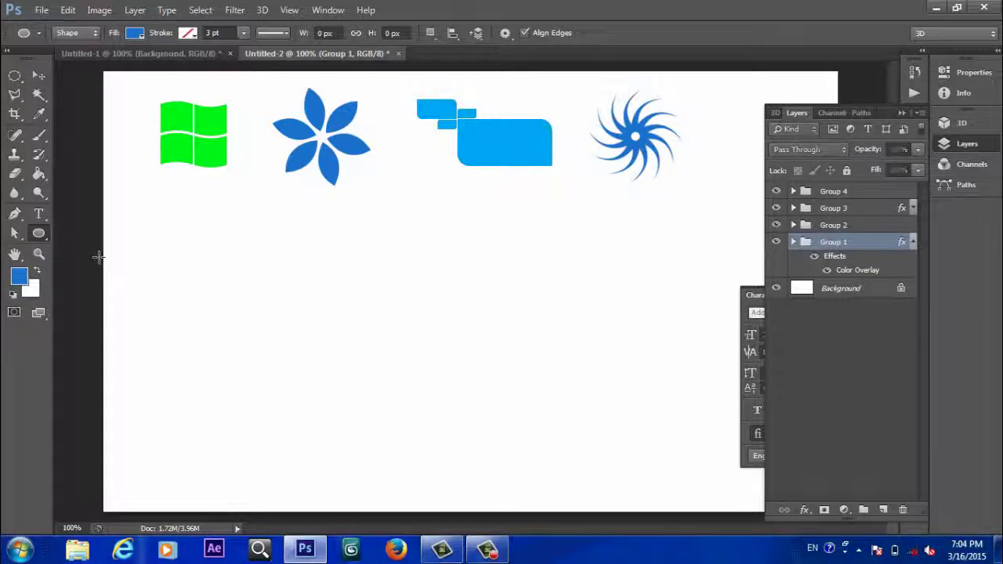
left_click(254, 240)
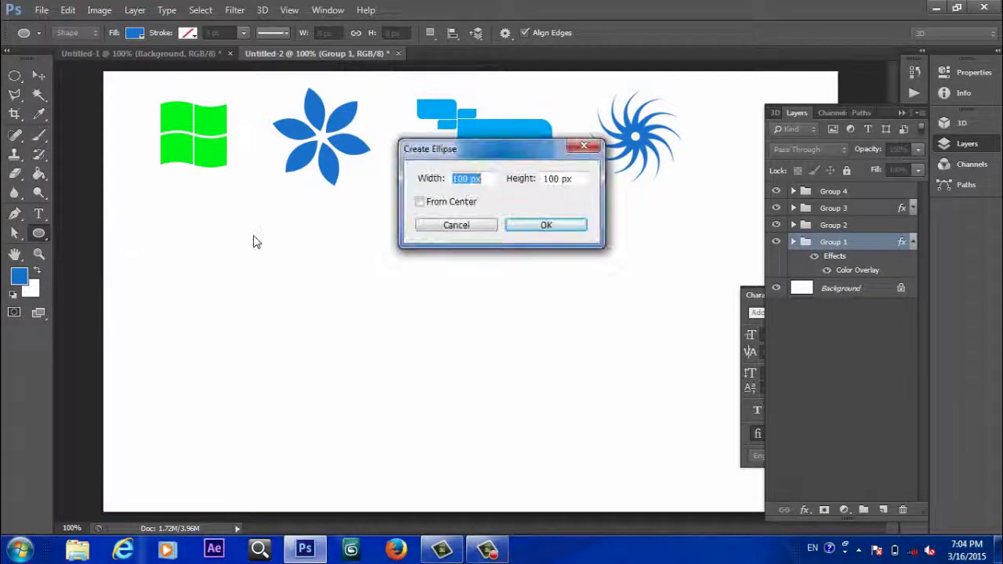
left_click(528, 229)
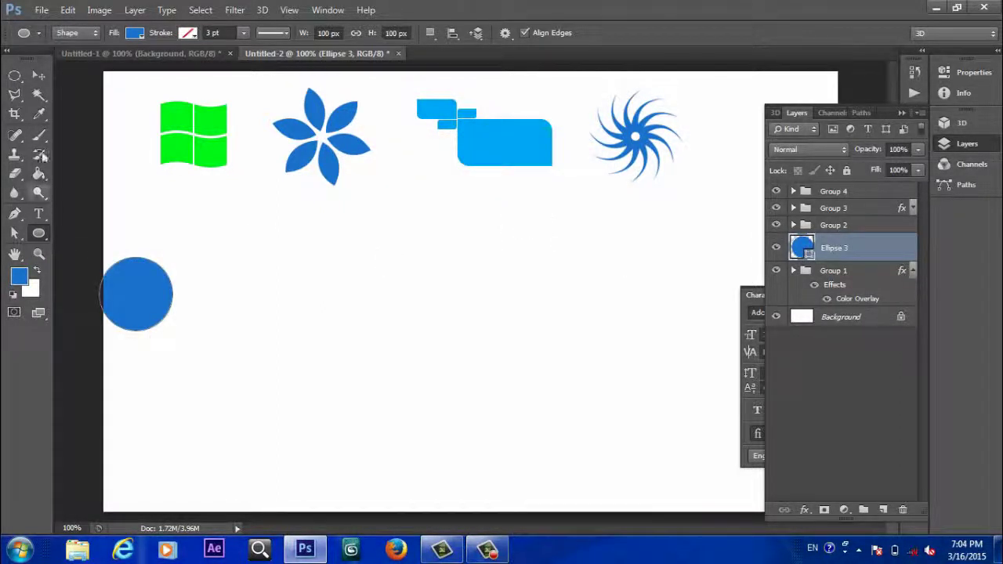
left_click(45, 77)
left_click_drag(142, 303, 354, 308)
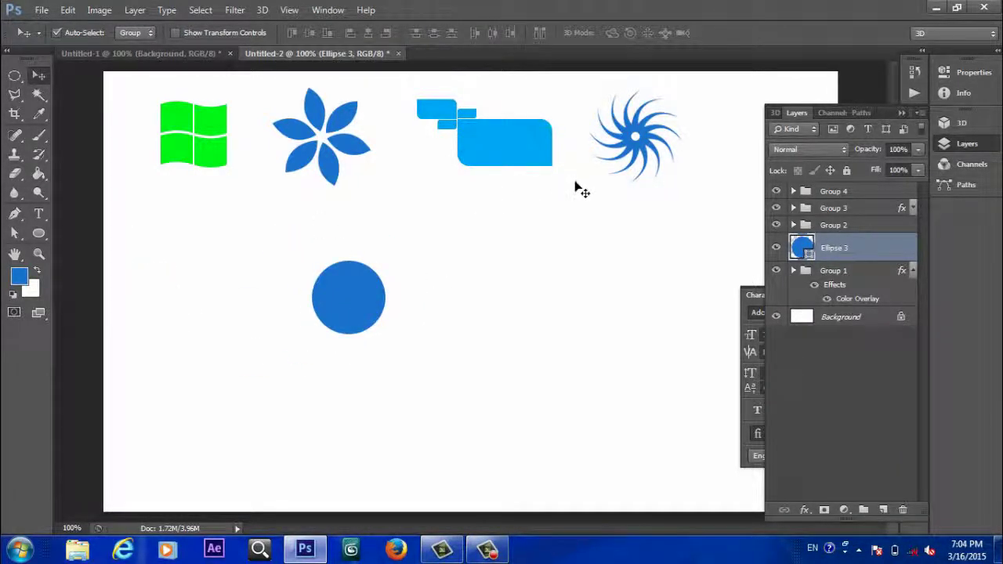
- Delete the blue circle Ellipse 3 so only the four icons remain
key("Delete")
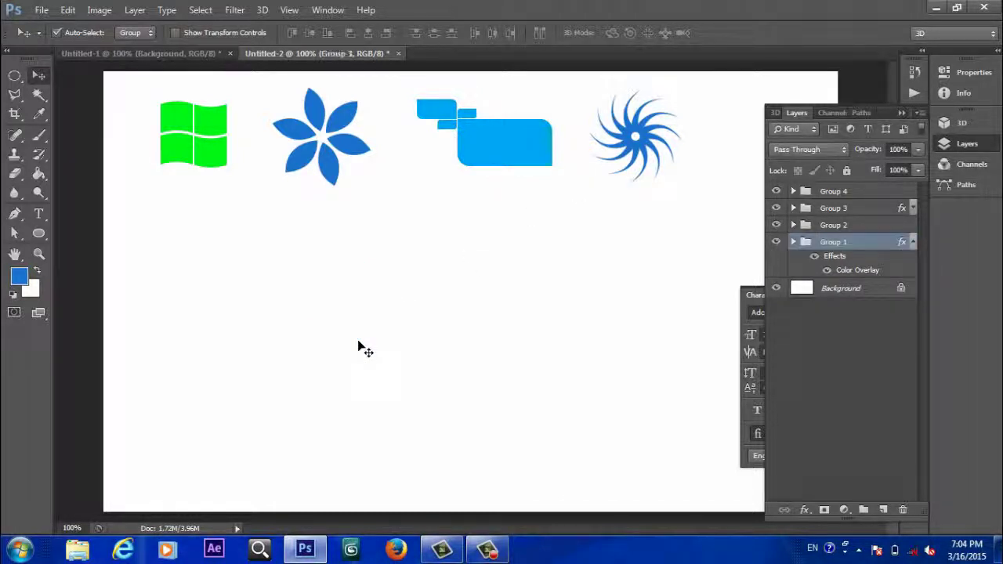